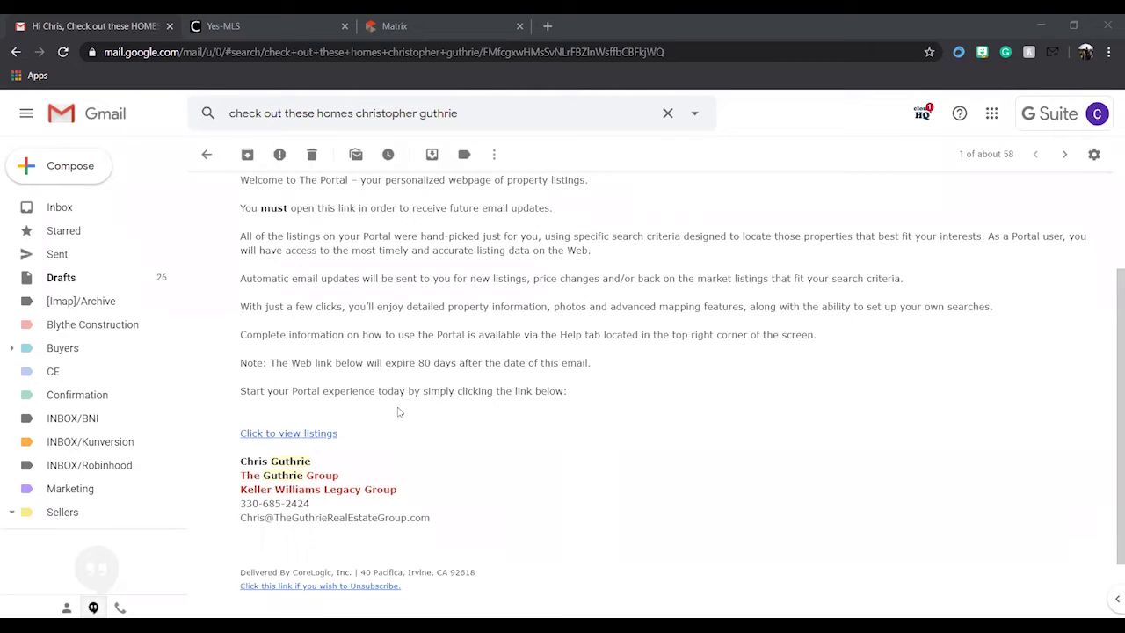
- Follow the welcome email's 'Click to view listings' link to load the Matrix portal in a new tab
{"action": "scroll", "coordinate": [340, 426], "scroll_direction": "up", "scroll_amount": 2}
{"action": "scroll", "coordinate": [339, 425], "scroll_direction": "down", "scroll_amount": 2}
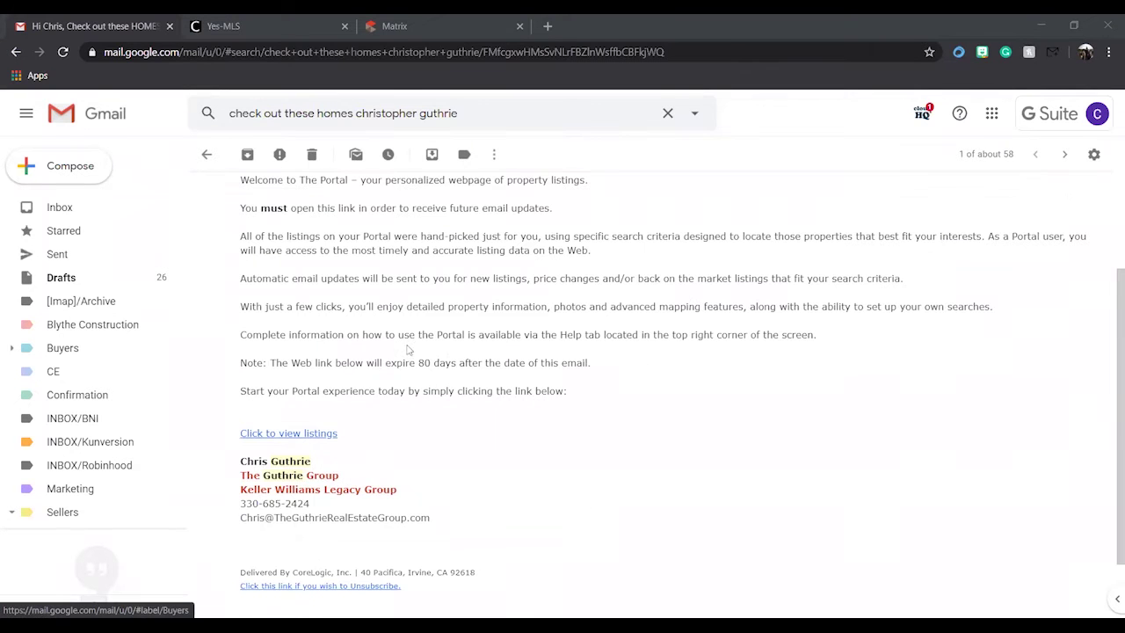
{"action": "left_click", "coordinate": [318, 435]}
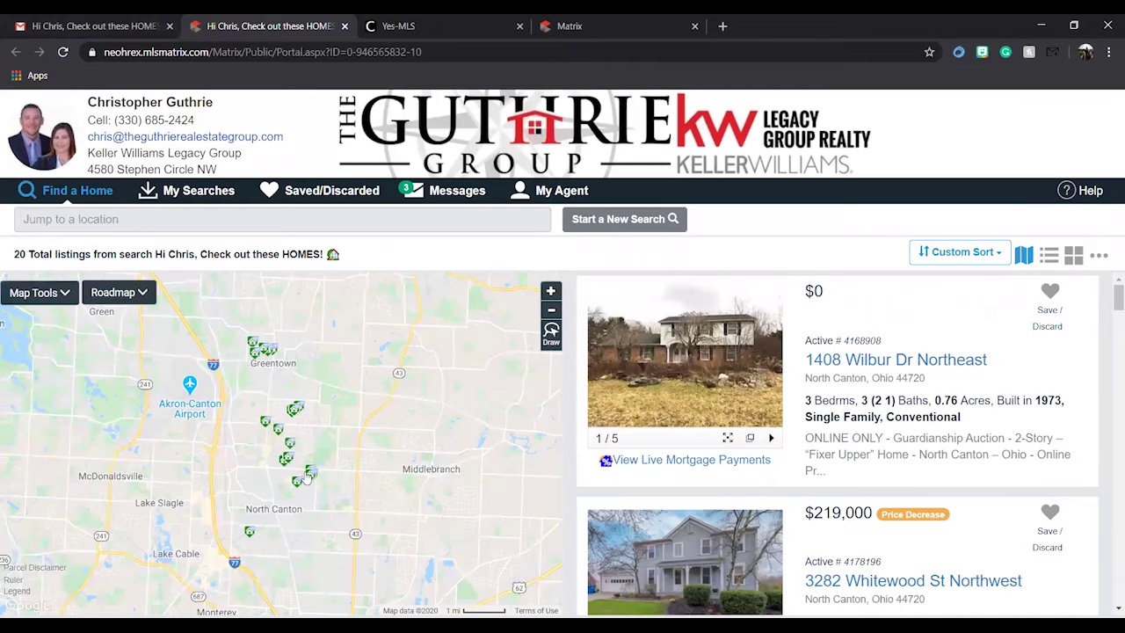
{"action": "mouse_move", "coordinate": [306, 408]}
{"action": "scroll", "coordinate": [713, 382], "scroll_direction": "down", "scroll_amount": 3}
{"action": "scroll", "coordinate": [713, 382], "scroll_direction": "down", "scroll_amount": 10}
{"action": "scroll", "coordinate": [712, 383], "scroll_direction": "down", "scroll_amount": 10}
{"action": "scroll", "coordinate": [712, 383], "scroll_direction": "down", "scroll_amount": 10}
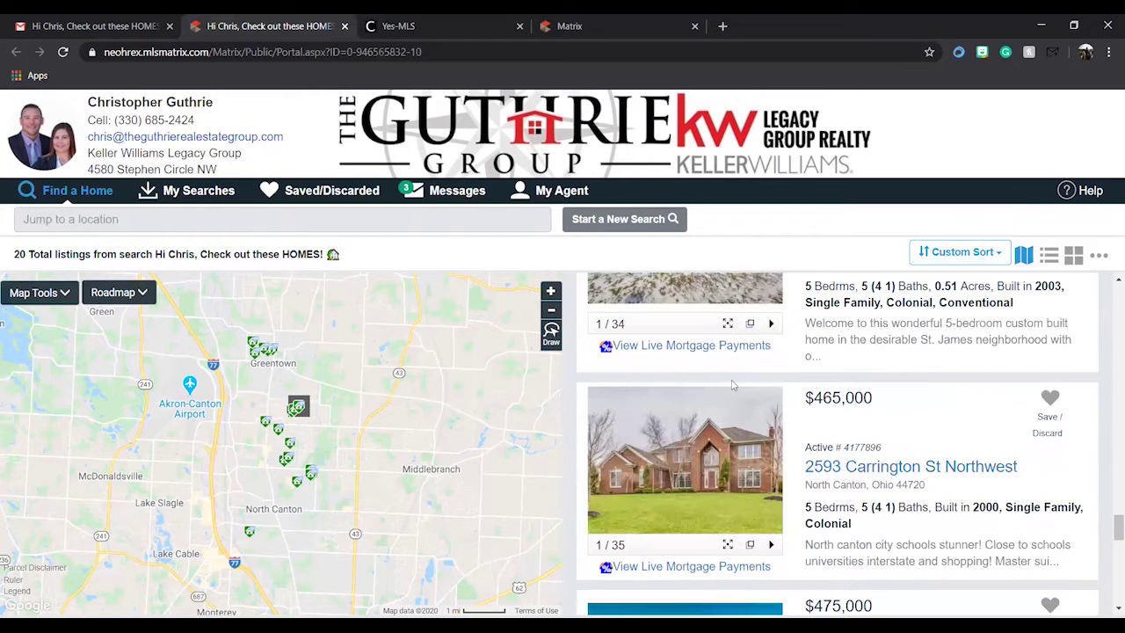
{"action": "left_click", "coordinate": [1053, 398]}
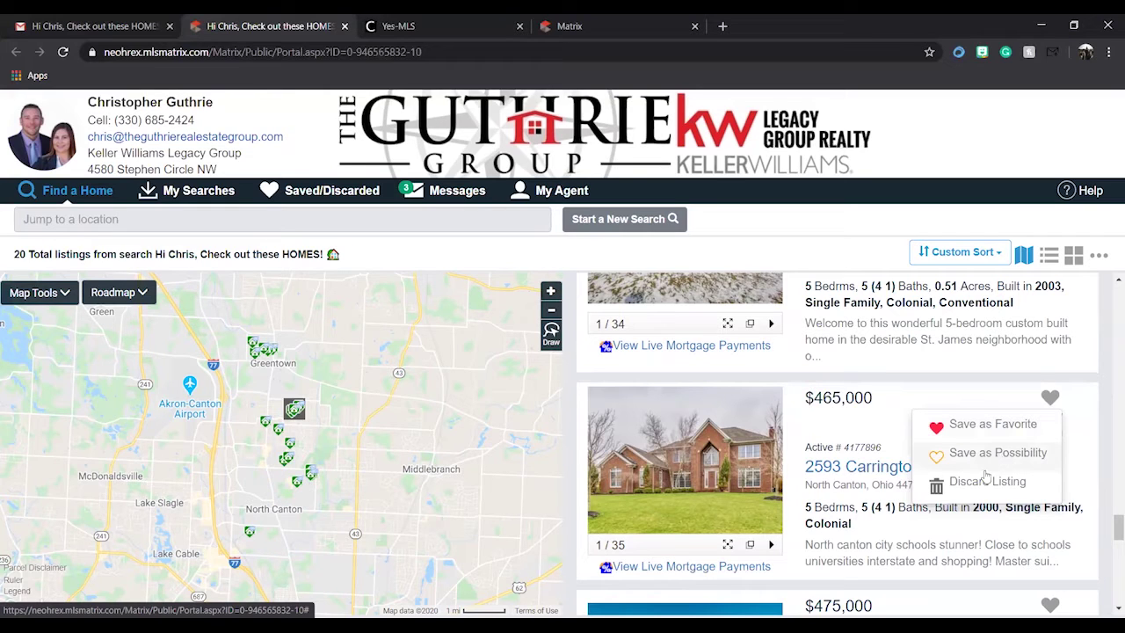
{"action": "left_click", "coordinate": [992, 425]}
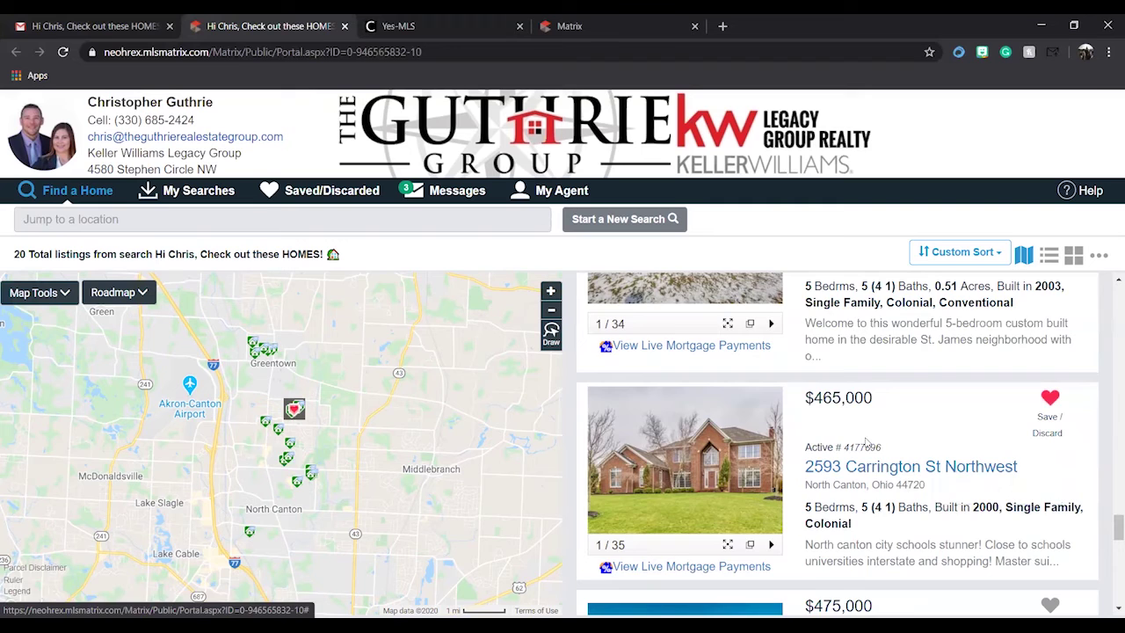
{"action": "scroll", "coordinate": [865, 455], "scroll_direction": "down", "scroll_amount": 6}
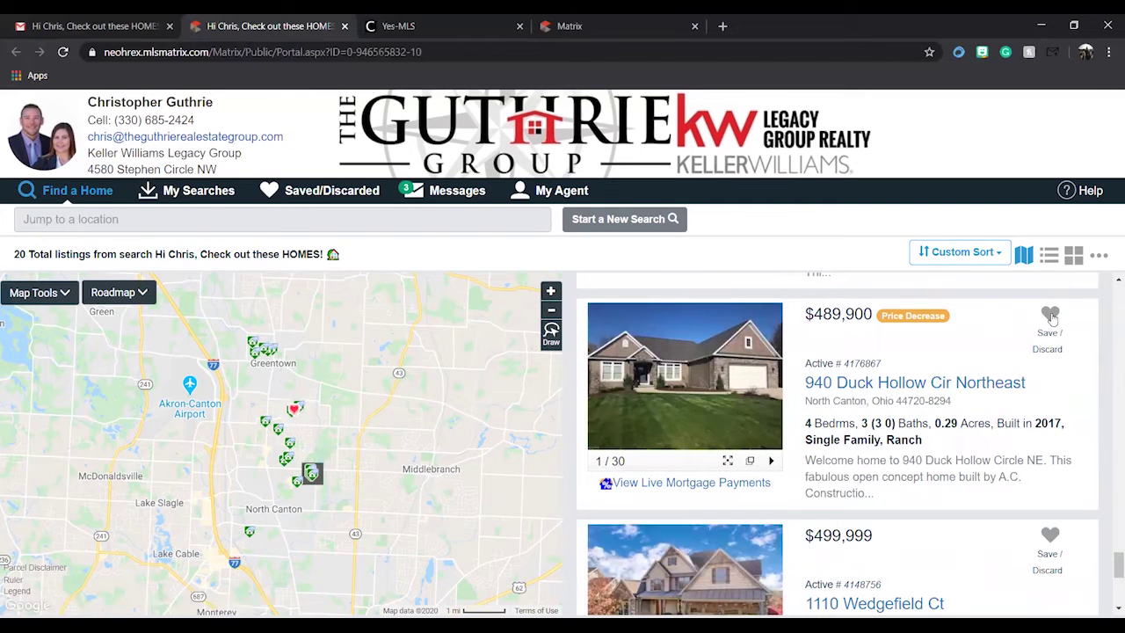
{"action": "left_click", "coordinate": [1051, 315]}
{"action": "left_click", "coordinate": [1002, 369]}
{"action": "scroll", "coordinate": [873, 418], "scroll_direction": "down", "scroll_amount": 4}
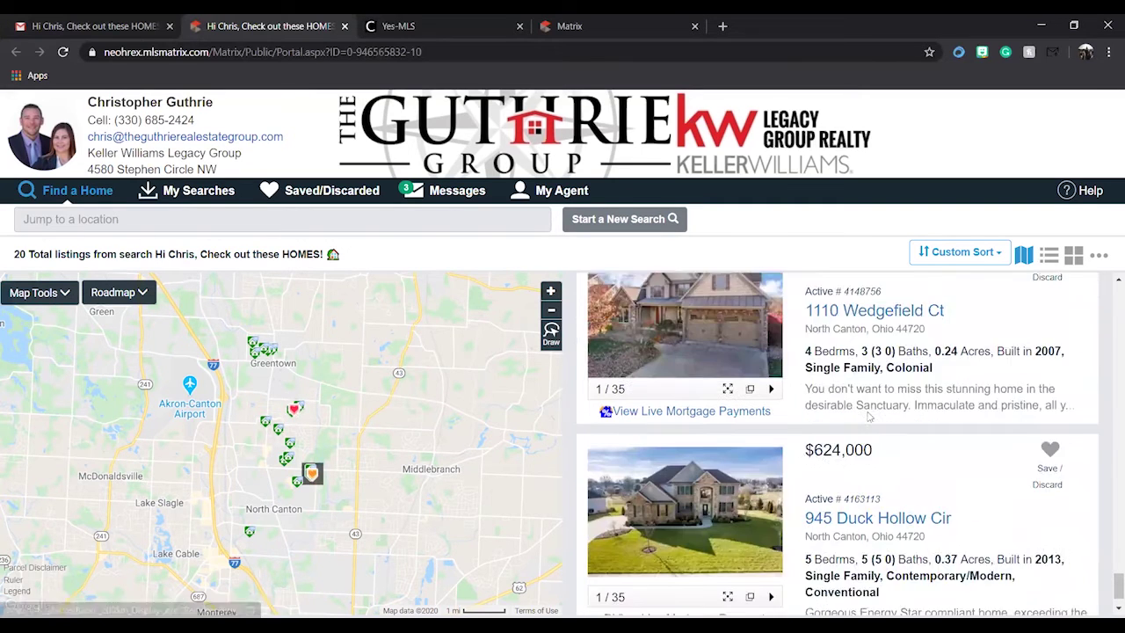
{"action": "left_click", "coordinate": [1050, 399]}
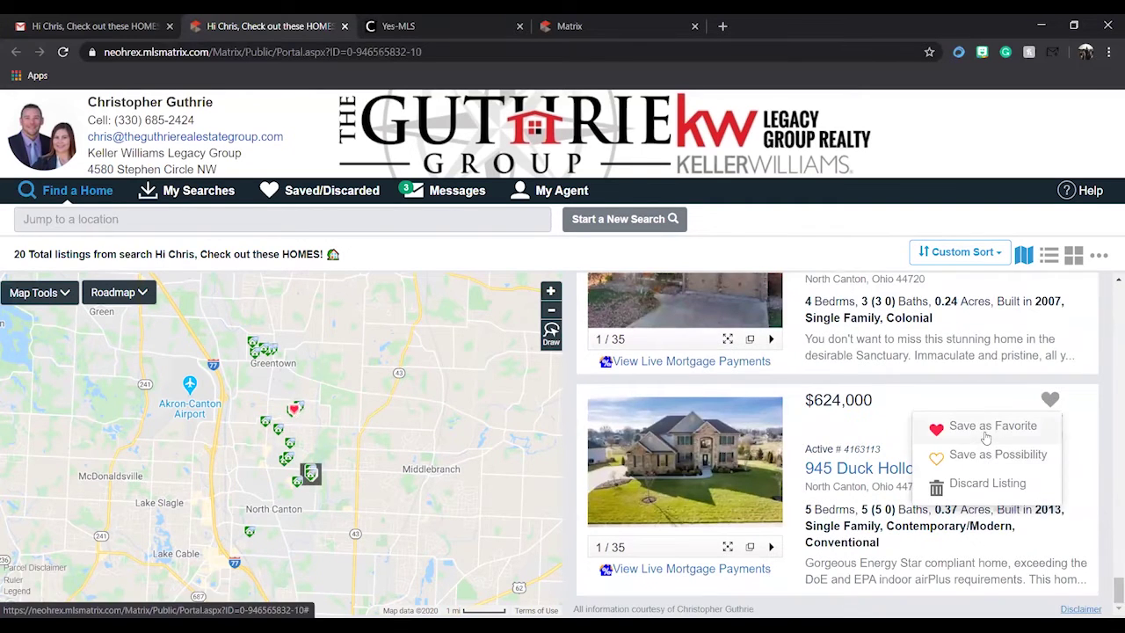
{"action": "left_click", "coordinate": [994, 430]}
{"action": "scroll", "coordinate": [912, 444], "scroll_direction": "down", "scroll_amount": 4}
{"action": "scroll", "coordinate": [913, 444], "scroll_direction": "down", "scroll_amount": 10}
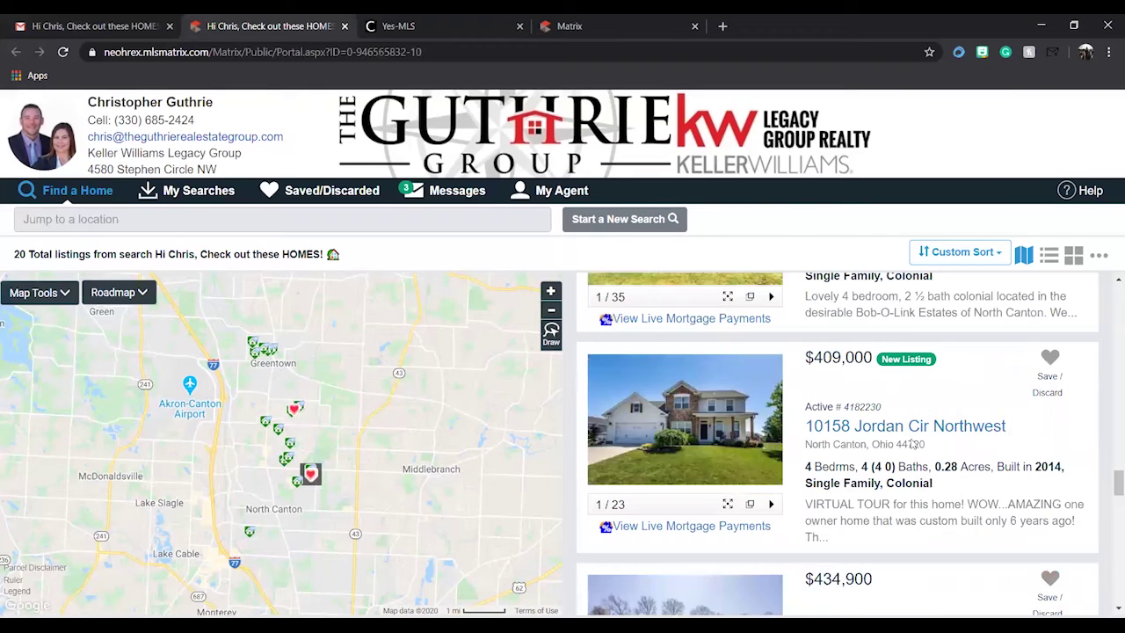
{"action": "left_click", "coordinate": [1051, 363]}
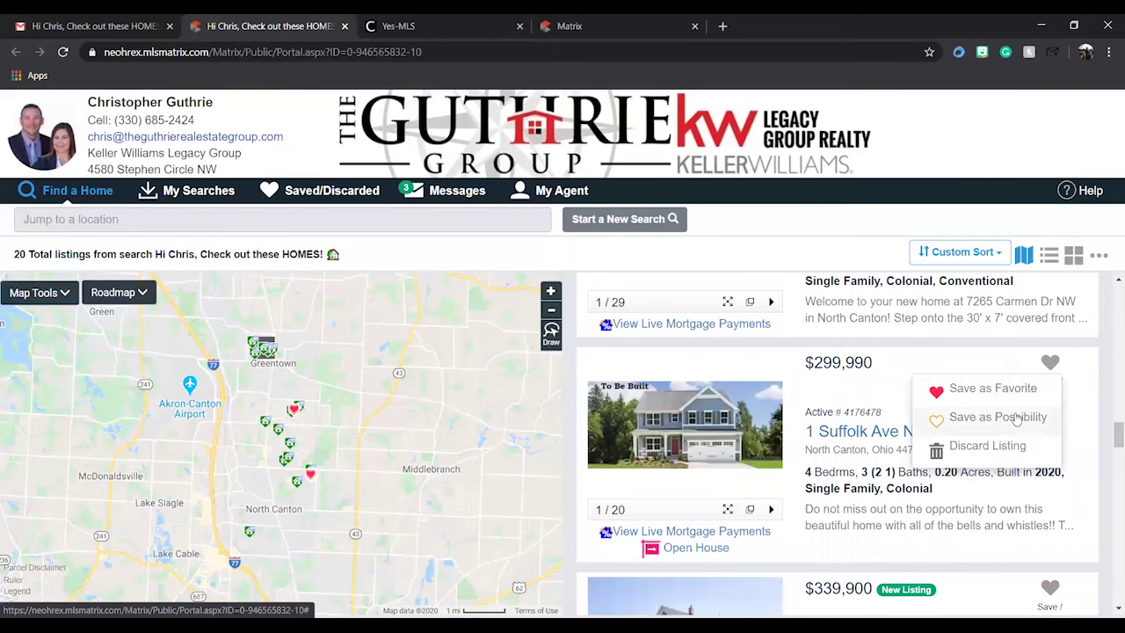
{"action": "left_click", "coordinate": [1003, 419]}
{"action": "scroll", "coordinate": [895, 385], "scroll_direction": "up", "scroll_amount": 3}
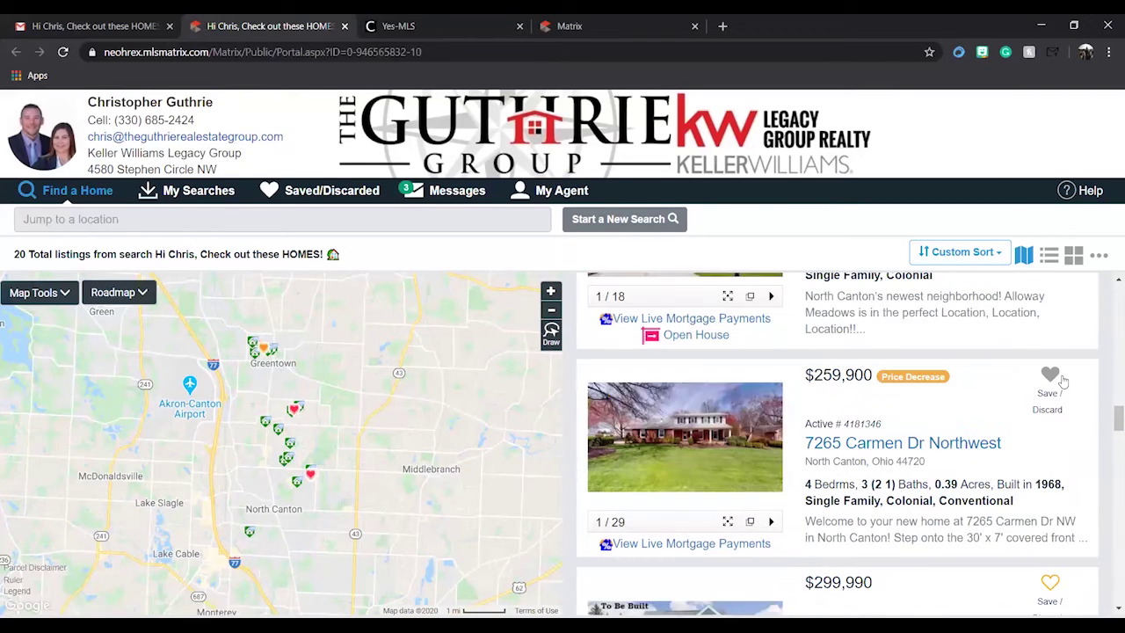
{"action": "left_click", "coordinate": [1053, 376]}
{"action": "left_click", "coordinate": [1001, 437]}
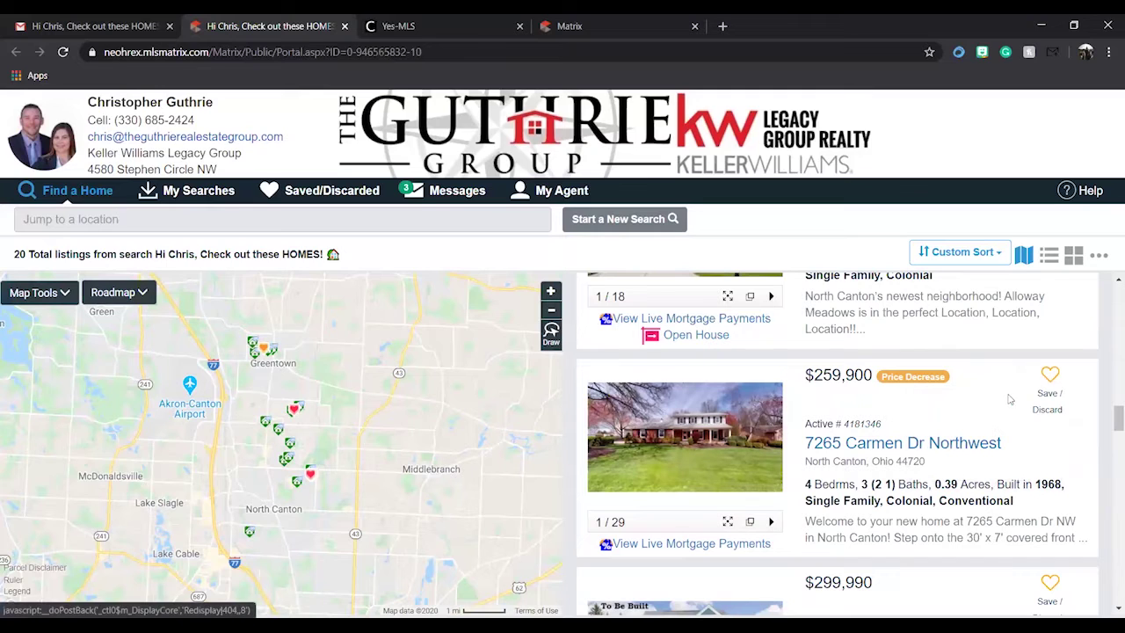
{"action": "left_click", "coordinate": [1052, 377]}
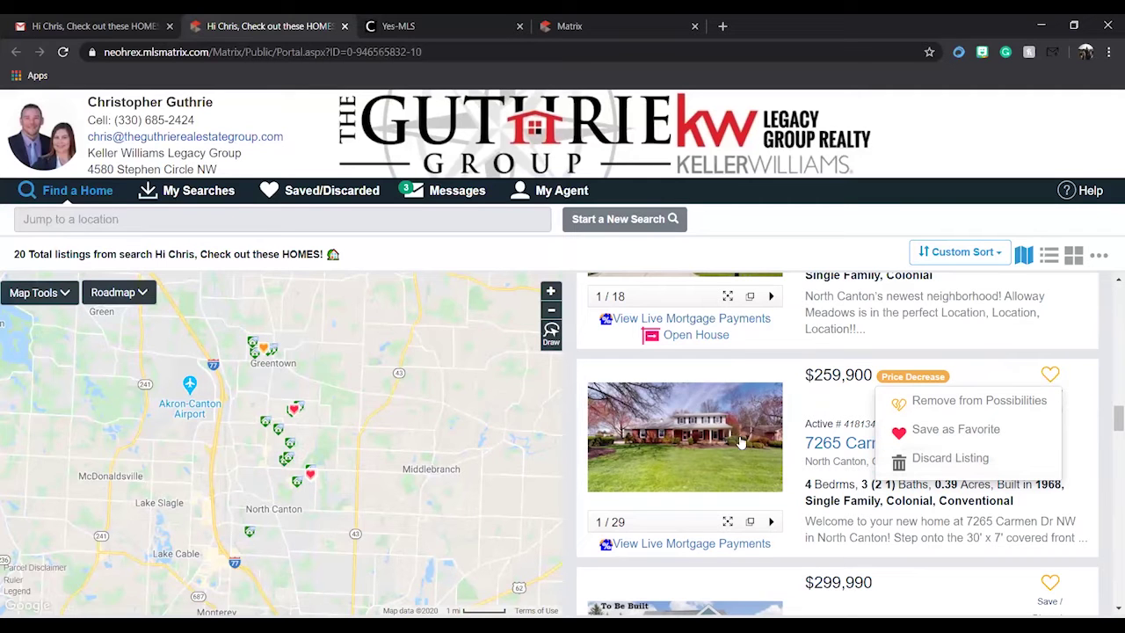
{"action": "left_click", "coordinate": [265, 423]}
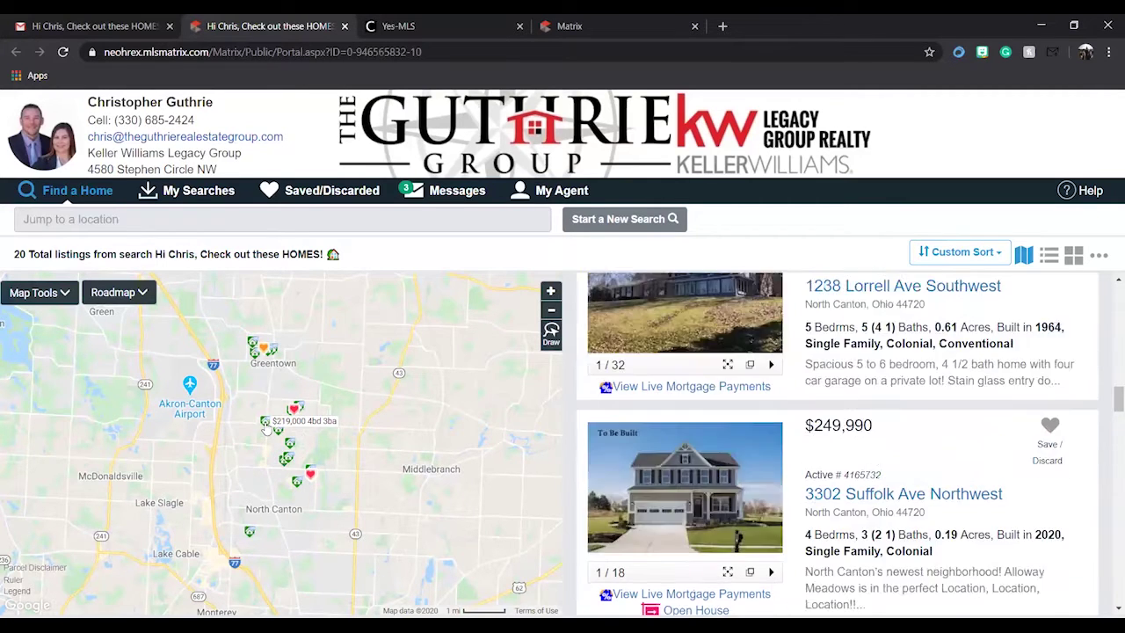
{"action": "left_click", "coordinate": [292, 462]}
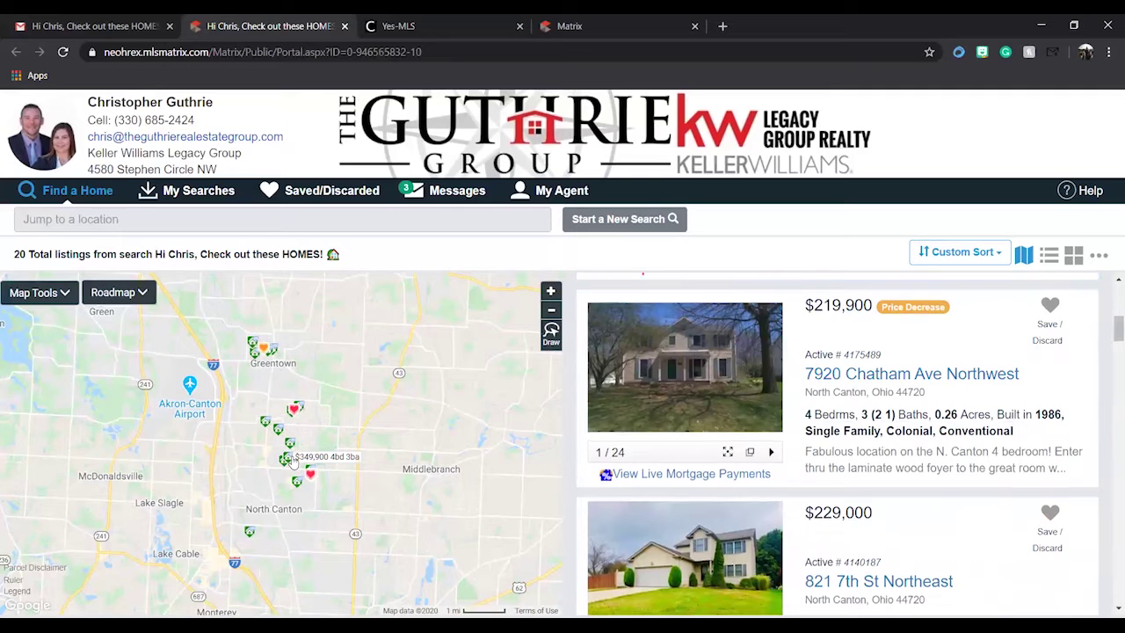
{"action": "left_click", "coordinate": [298, 484]}
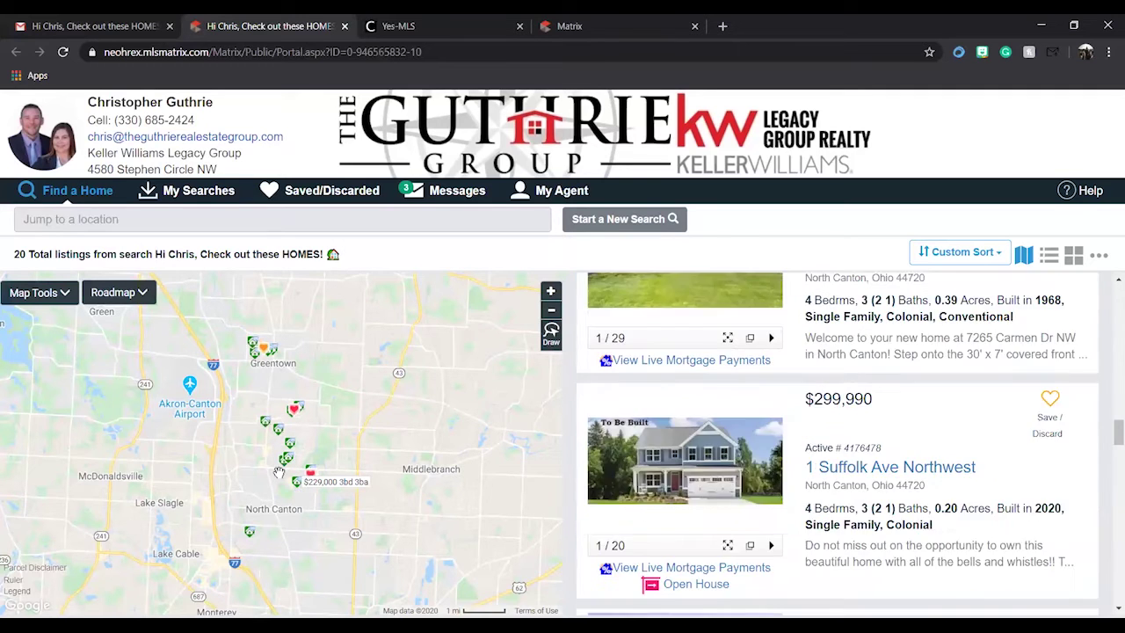
{"action": "left_click", "coordinate": [66, 294]}
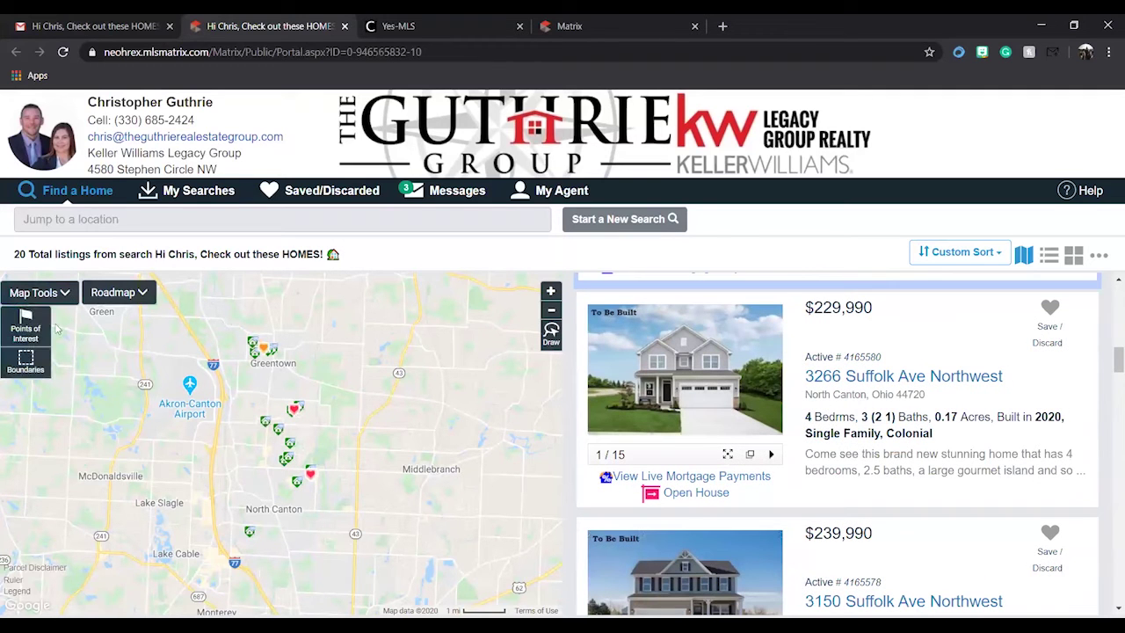
- Preview Unified School District boundaries, then turn them and City boundaries off, leaving only Parcel boundaries
{"action": "left_click", "coordinate": [39, 363]}
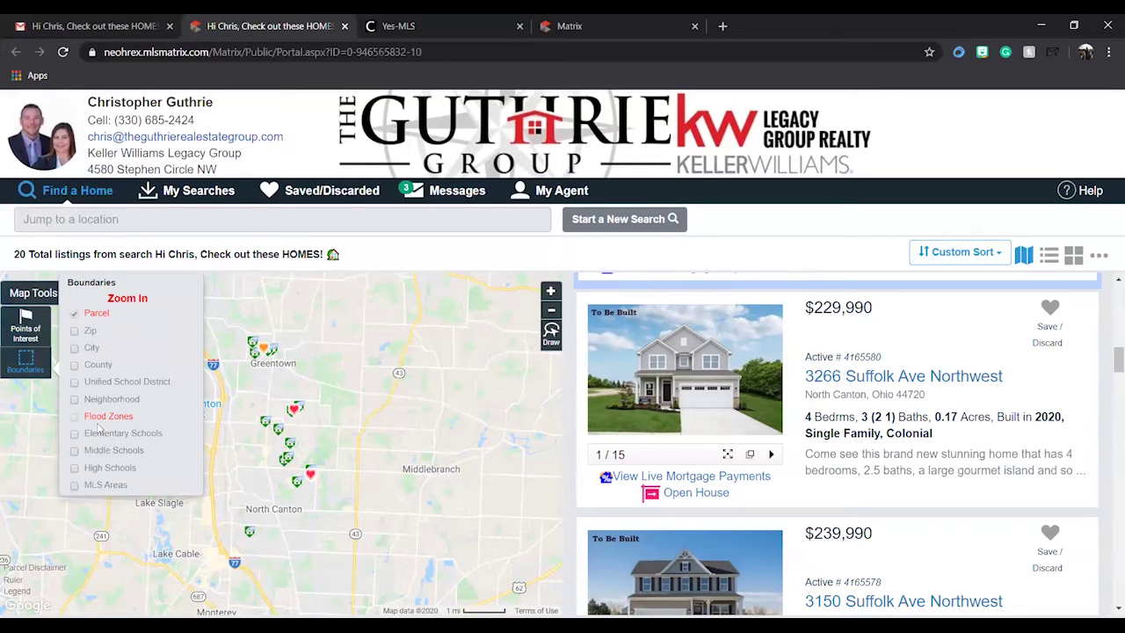
{"action": "left_click", "coordinate": [76, 384]}
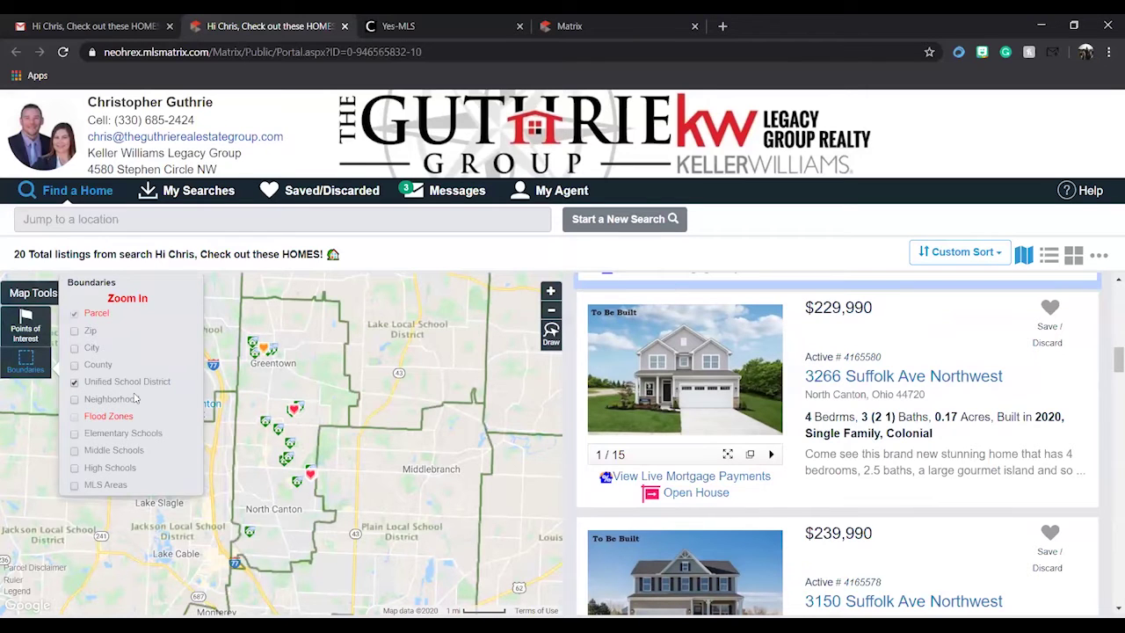
{"action": "left_click", "coordinate": [75, 384]}
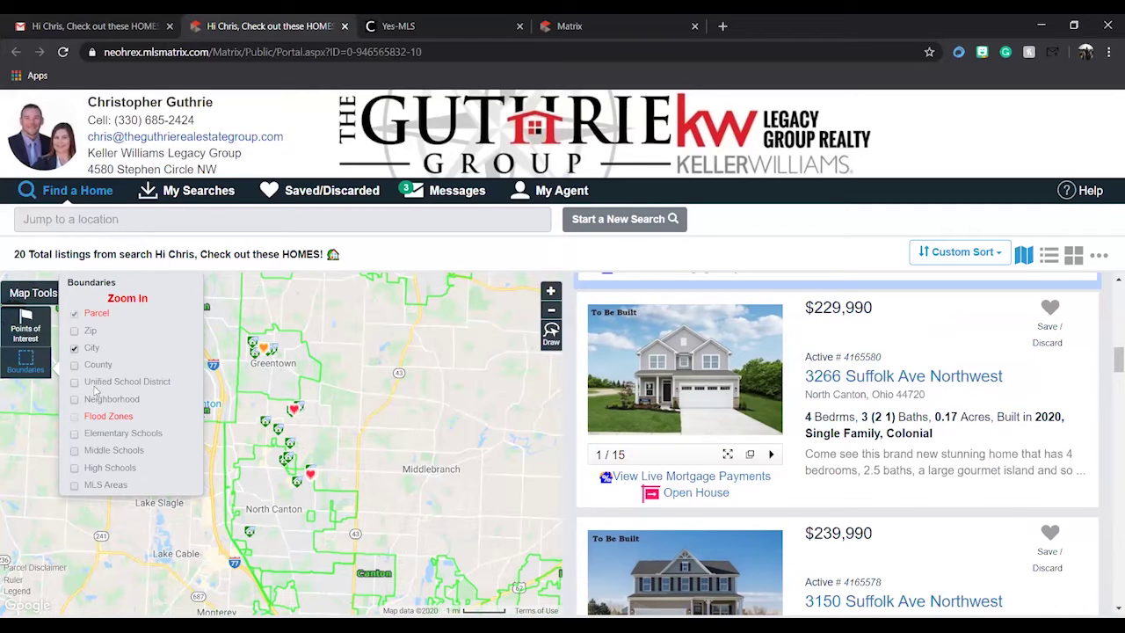
{"action": "left_click", "coordinate": [75, 348]}
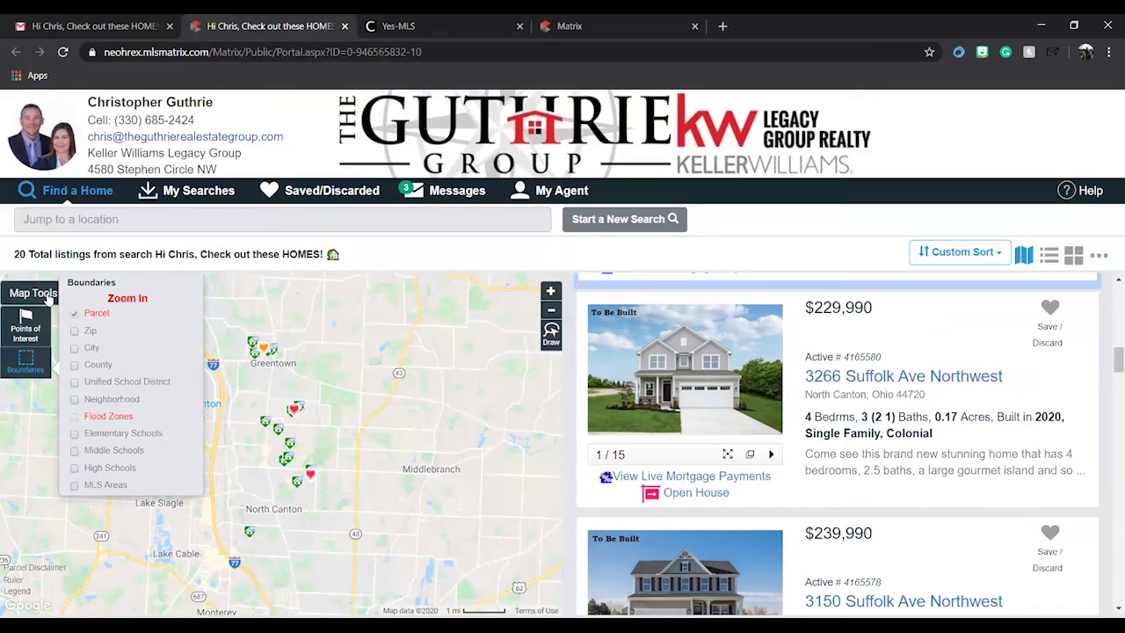
- Zoom the map in and show Fire and Police points of interest
{"action": "left_click", "coordinate": [31, 365]}
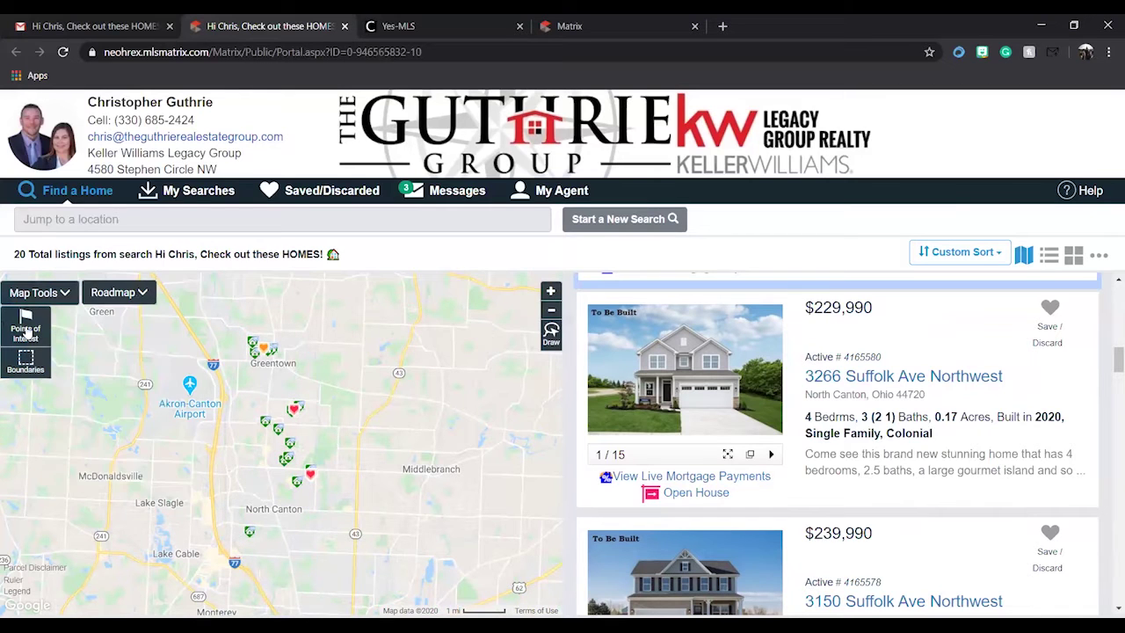
{"action": "left_click", "coordinate": [26, 331]}
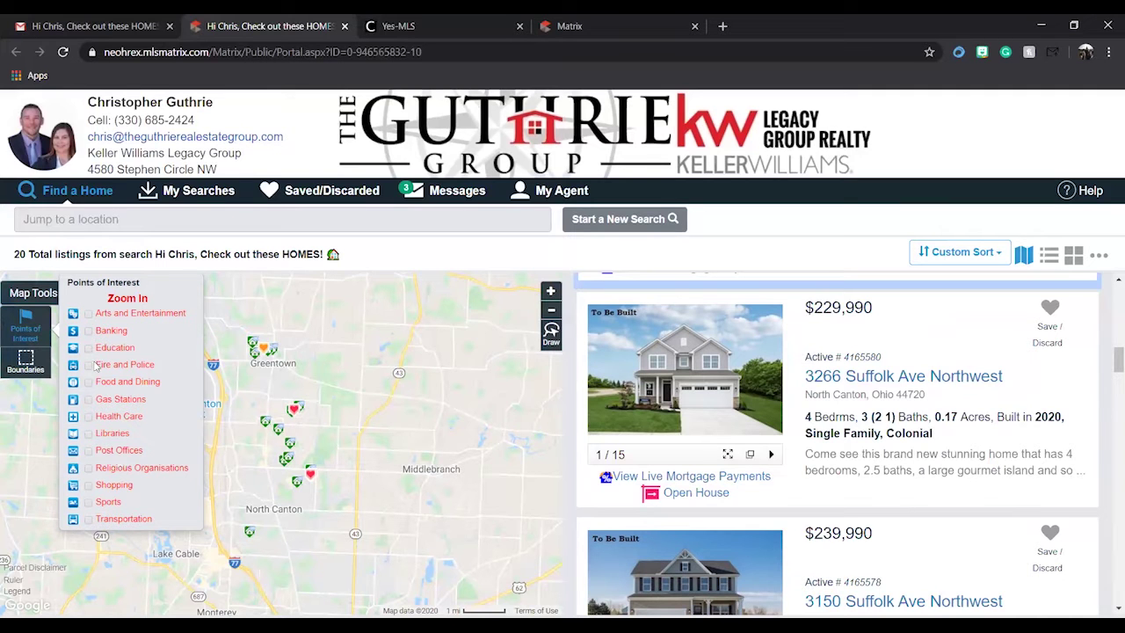
{"action": "scroll", "coordinate": [250, 400], "scroll_direction": "up", "scroll_amount": 1}
{"action": "scroll", "coordinate": [250, 400], "scroll_direction": "up", "scroll_amount": 2}
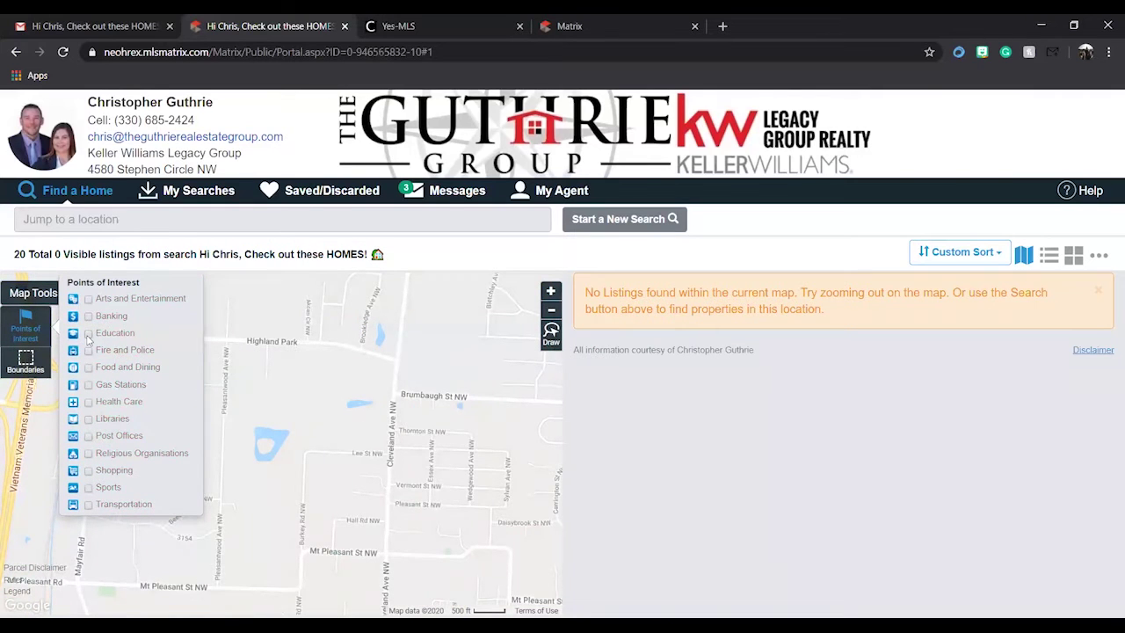
{"action": "left_click", "coordinate": [89, 351]}
- Pan the map past Greentown and Interstate 77 to center on the Akron-Canton airport
{"action": "left_click_drag", "start_coordinate": [400, 368], "coordinate": [261, 506]}
{"action": "left_click_drag", "start_coordinate": [358, 338], "coordinate": [335, 498]}
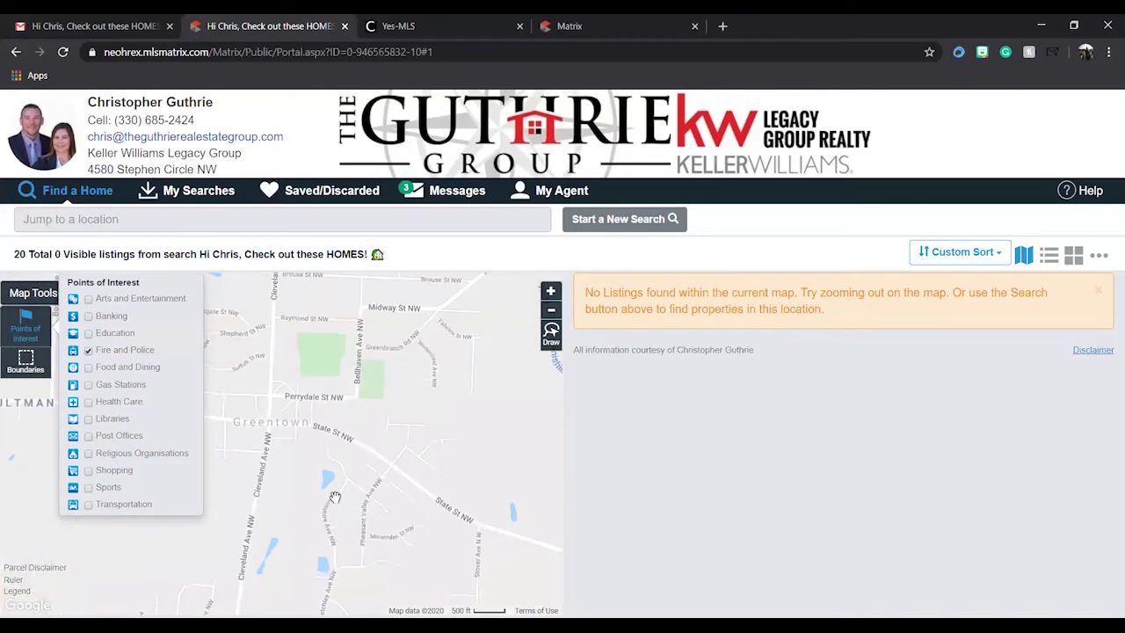
{"action": "left_click_drag", "start_coordinate": [245, 384], "coordinate": [512, 422]}
{"action": "left_click_drag", "start_coordinate": [329, 531], "coordinate": [503, 423]}
{"action": "left_click_drag", "start_coordinate": [340, 548], "coordinate": [416, 364]}
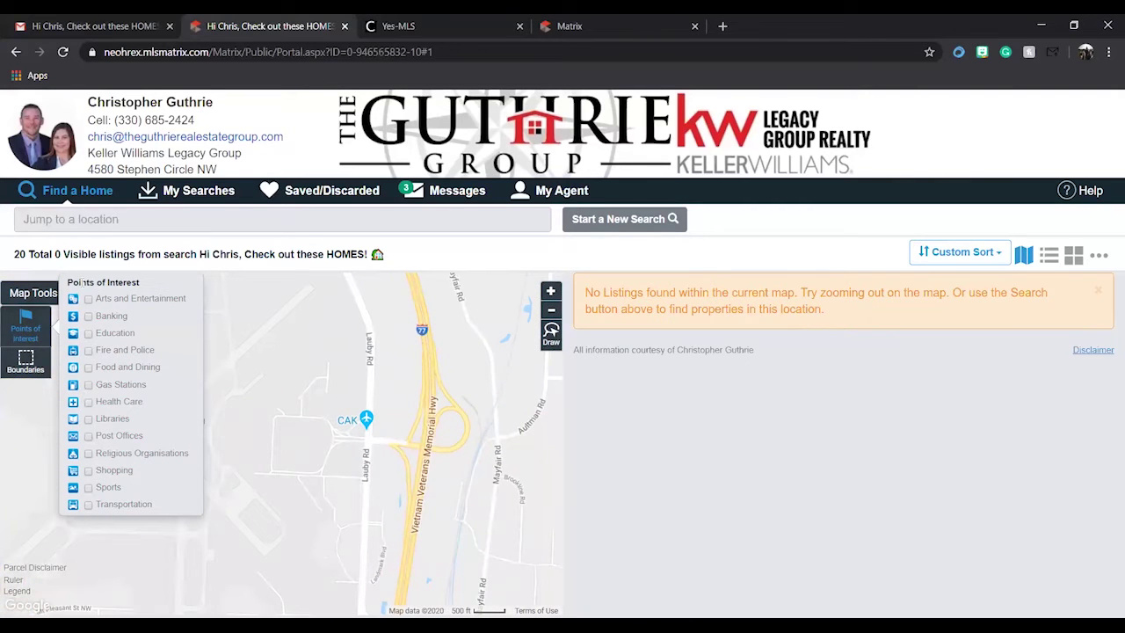
{"action": "left_click", "coordinate": [26, 322]}
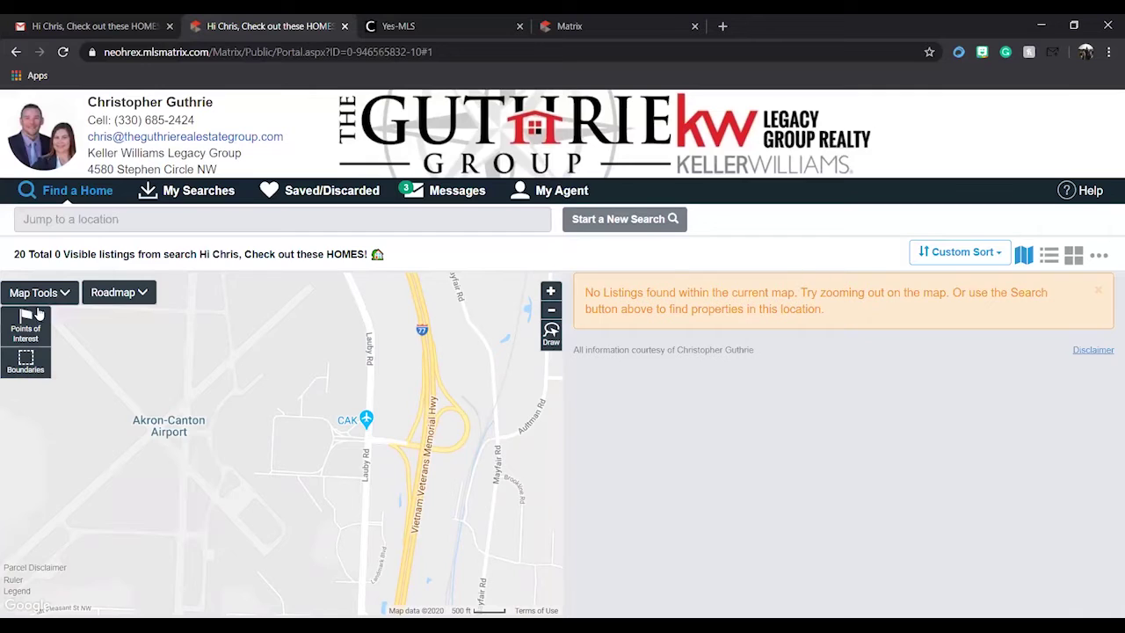
{"action": "left_click", "coordinate": [141, 295]}
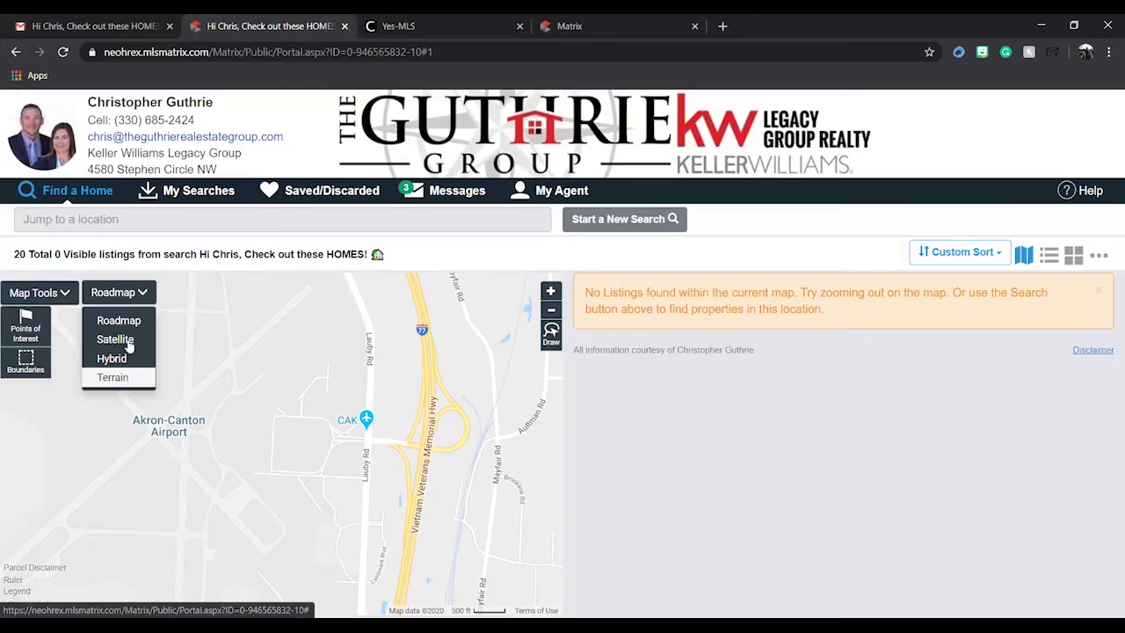
{"action": "left_click", "coordinate": [138, 294]}
{"action": "left_click", "coordinate": [40, 294]}
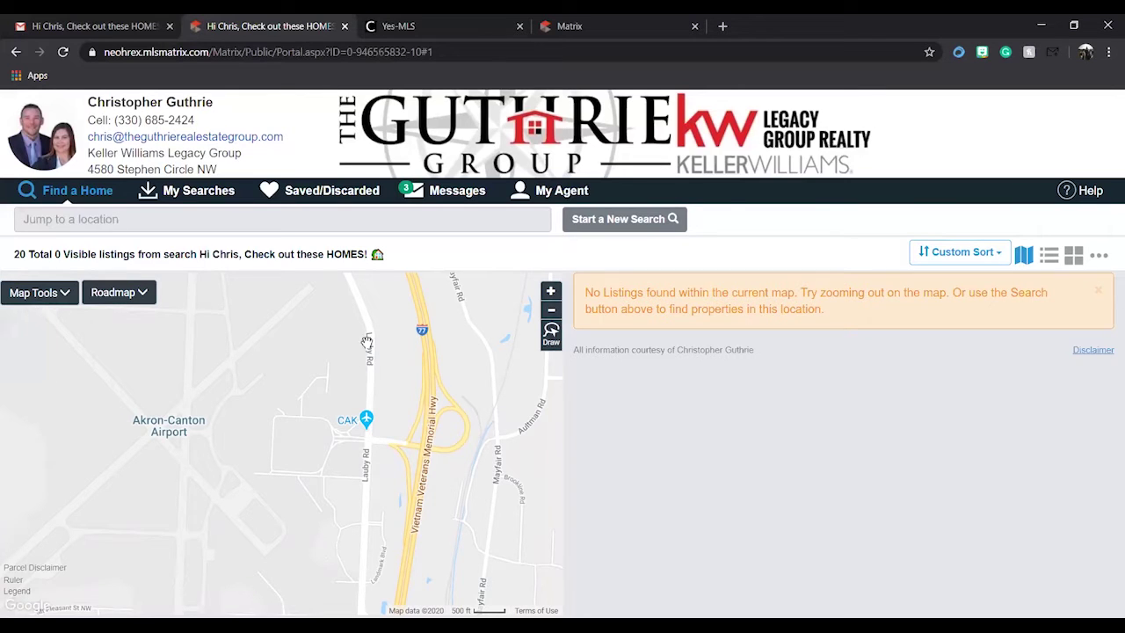
{"action": "scroll", "coordinate": [396, 359], "scroll_direction": "down", "scroll_amount": 2}
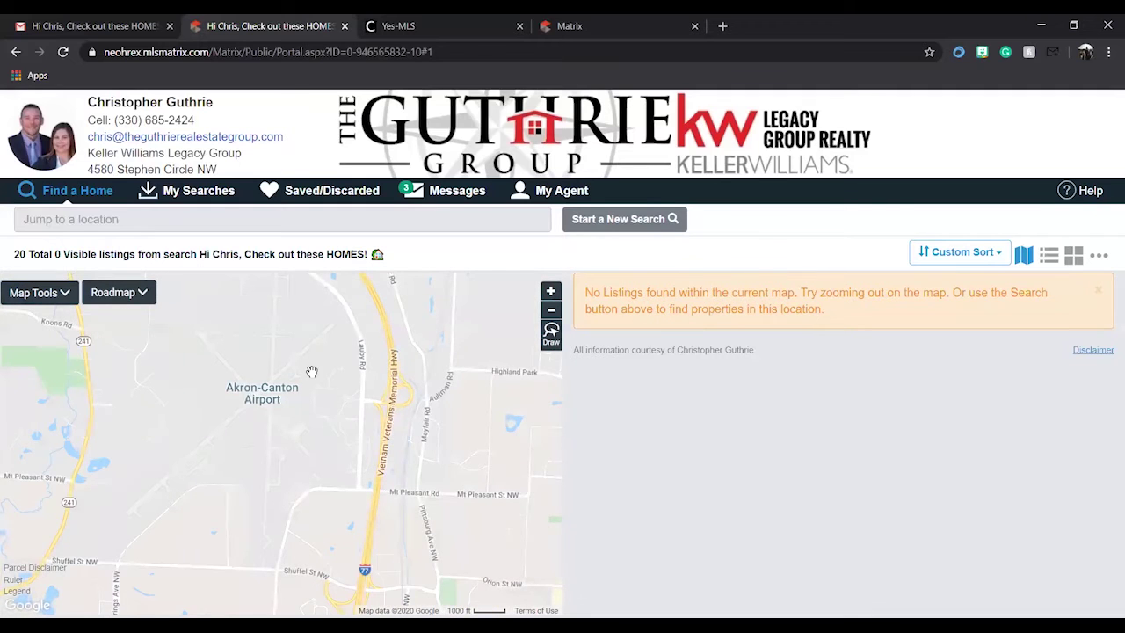
{"action": "scroll", "coordinate": [309, 369], "scroll_direction": "down", "scroll_amount": 2}
{"action": "left_click_drag", "start_coordinate": [480, 353], "coordinate": [414, 364]}
{"action": "left_click_drag", "start_coordinate": [311, 329], "coordinate": [314, 414]}
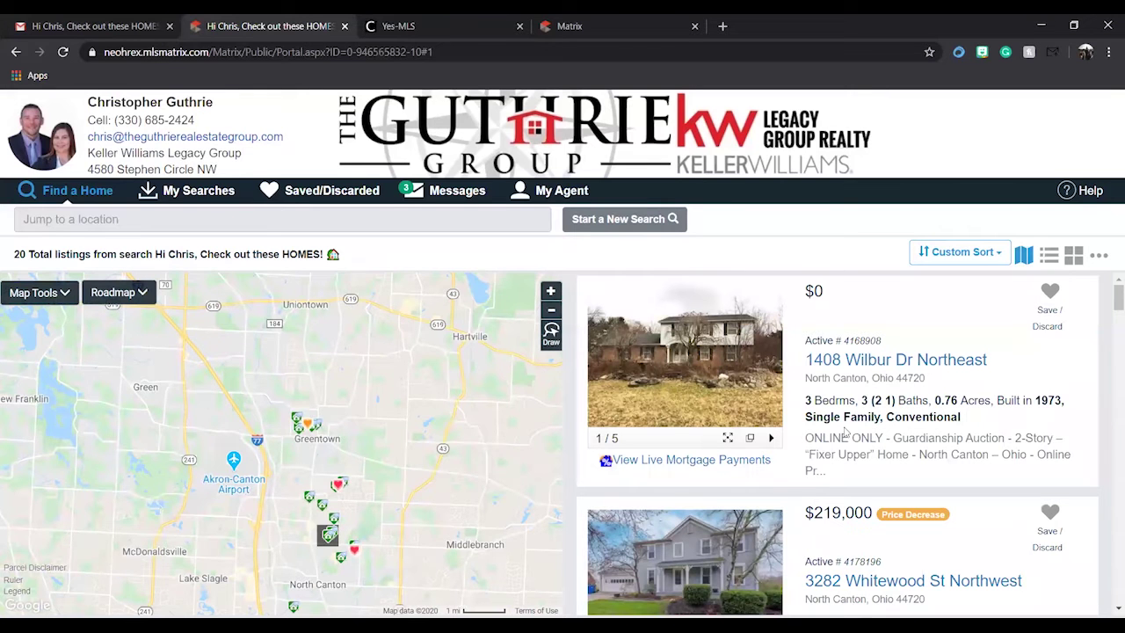
{"action": "scroll", "coordinate": [277, 437], "scroll_direction": "up", "scroll_amount": 1}
{"action": "scroll", "coordinate": [277, 437], "scroll_direction": "up", "scroll_amount": 2}
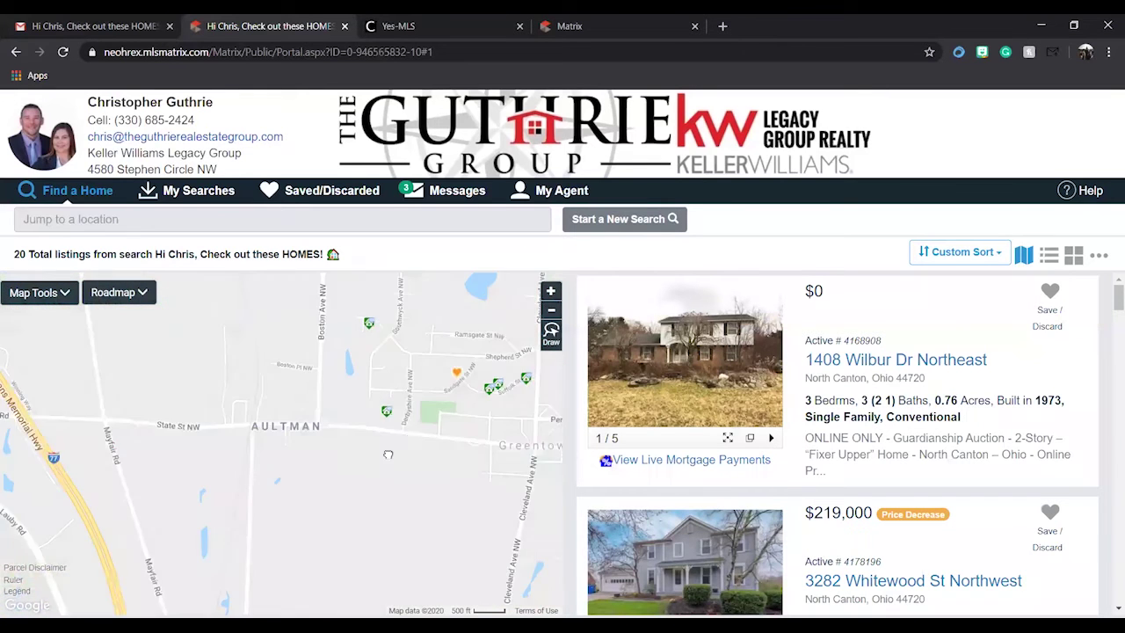
{"action": "scroll", "coordinate": [360, 424], "scroll_direction": "up", "scroll_amount": 1}
{"action": "left_click_drag", "start_coordinate": [426, 431], "coordinate": [369, 432]}
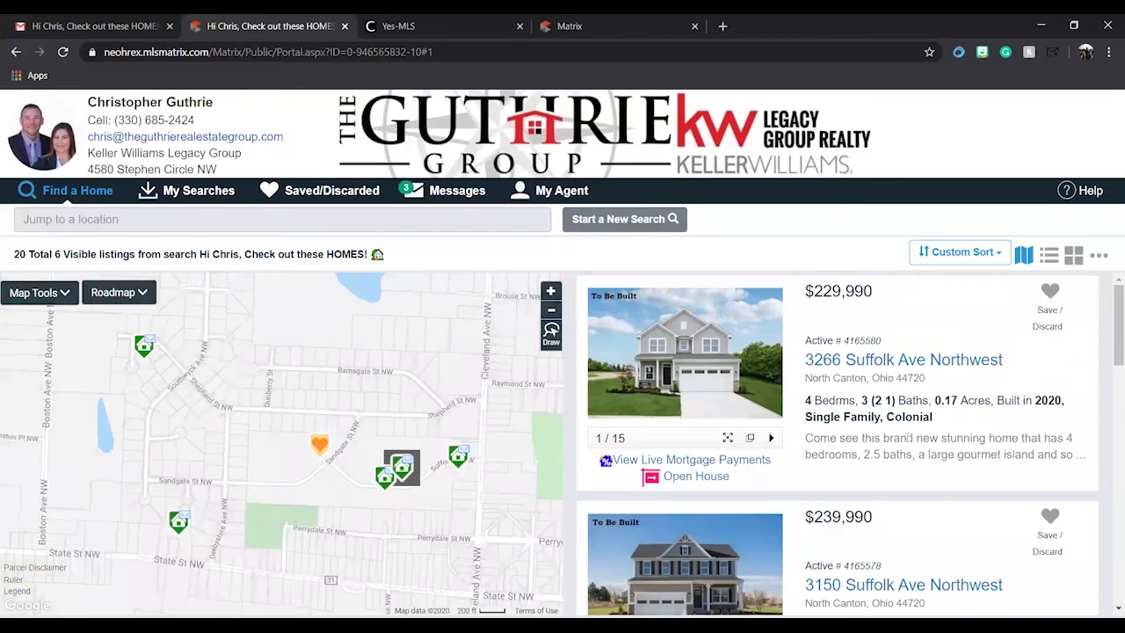
{"action": "scroll", "coordinate": [932, 415], "scroll_direction": "down", "scroll_amount": 5}
{"action": "scroll", "coordinate": [932, 415], "scroll_direction": "down", "scroll_amount": 3}
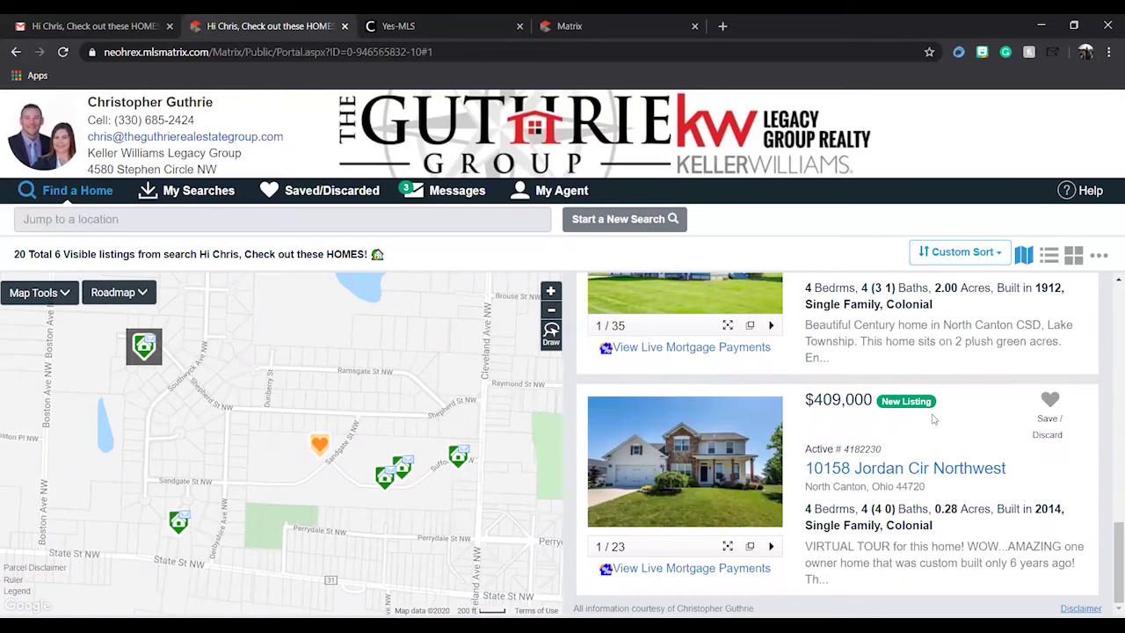
{"action": "scroll", "coordinate": [960, 416], "scroll_direction": "up", "scroll_amount": 3}
{"action": "scroll", "coordinate": [420, 417], "scroll_direction": "down", "scroll_amount": 4}
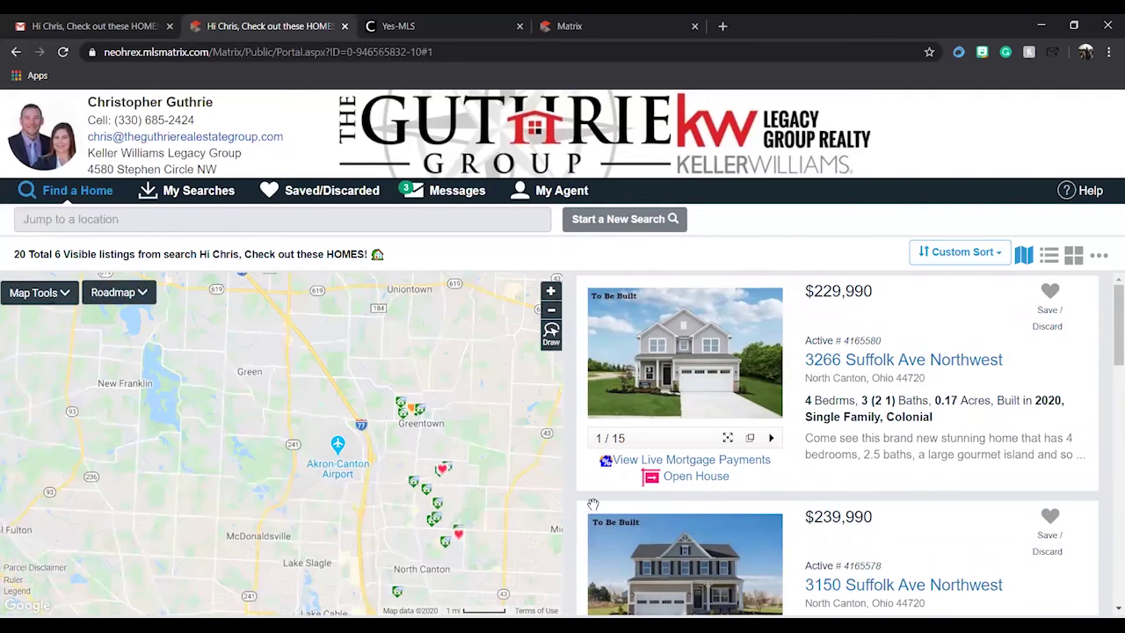
{"action": "left_click_drag", "start_coordinate": [456, 482], "coordinate": [369, 383]}
{"action": "scroll", "coordinate": [848, 475], "scroll_direction": "down", "scroll_amount": 3}
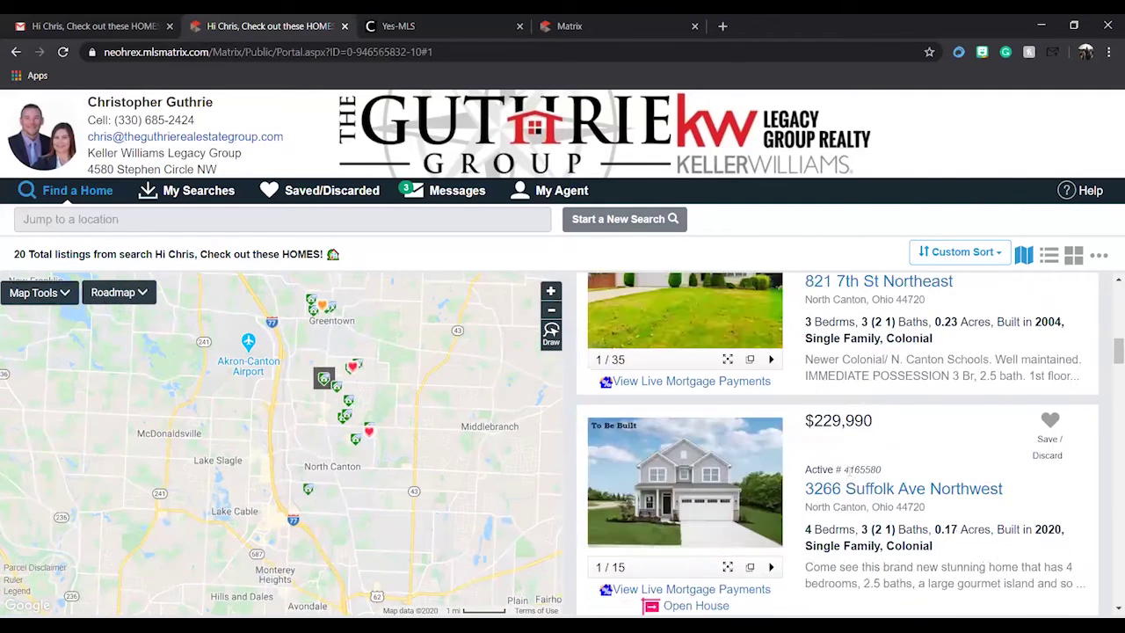
{"action": "scroll", "coordinate": [848, 475], "scroll_direction": "down", "scroll_amount": 5}
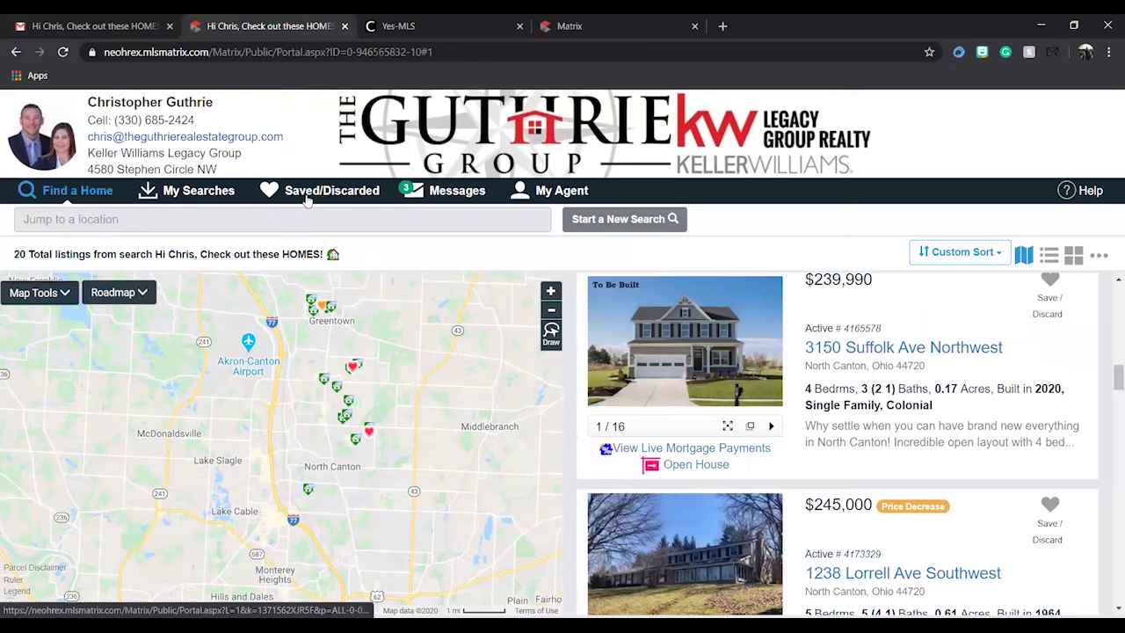
- Browse the 3 Favorites, then the 3 Possibilities, then the empty Discarded folder
{"action": "left_click", "coordinate": [307, 199]}
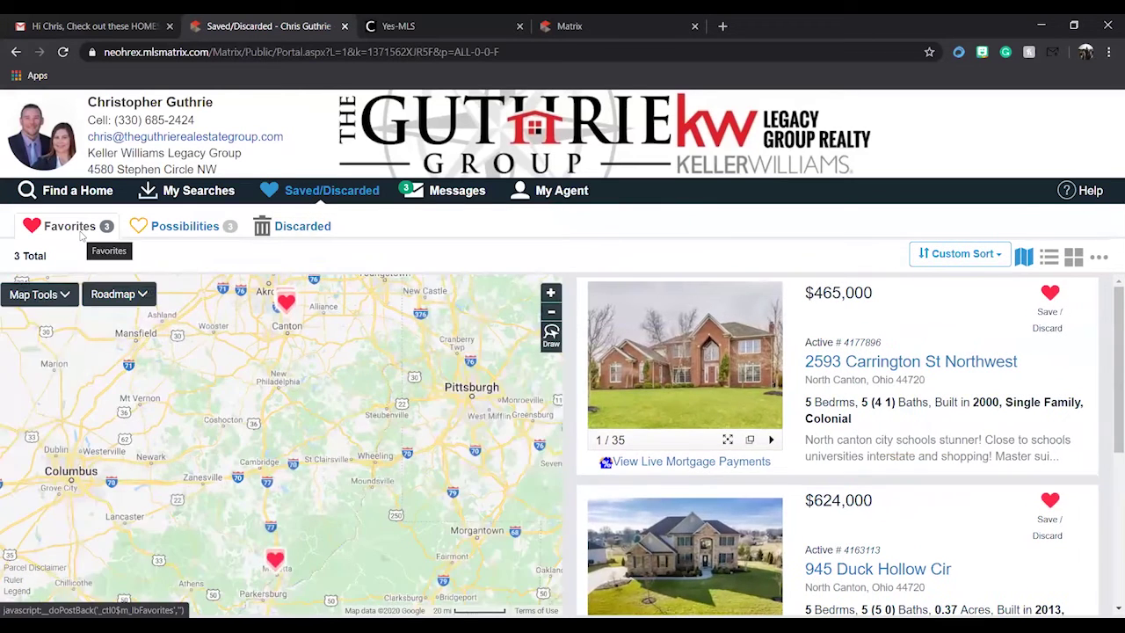
{"action": "left_click", "coordinate": [187, 226]}
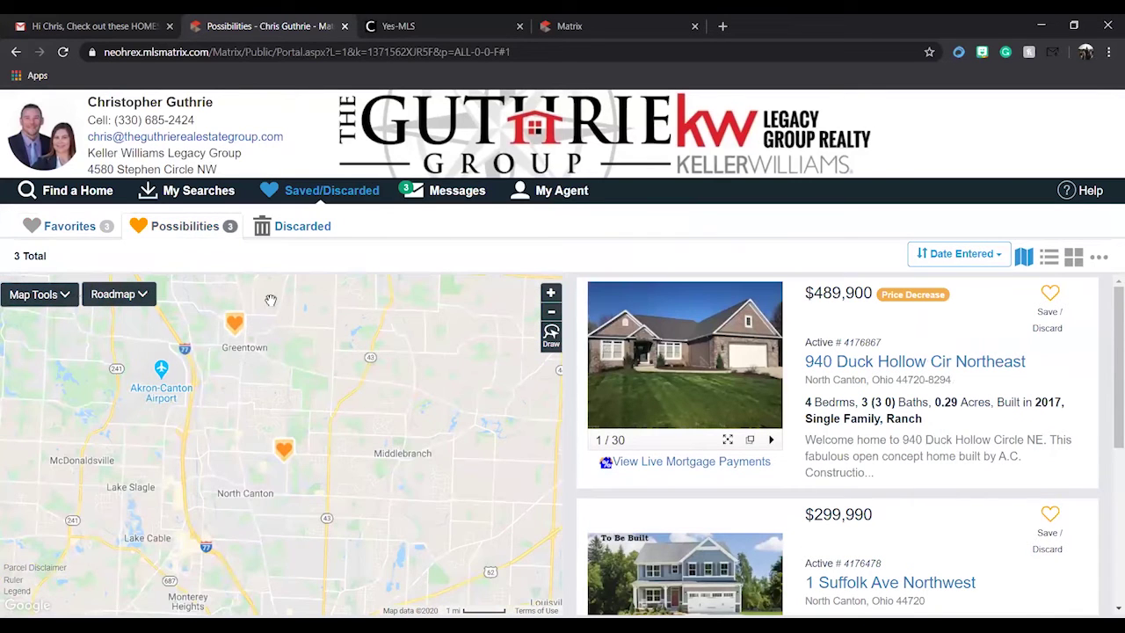
{"action": "left_click", "coordinate": [282, 231]}
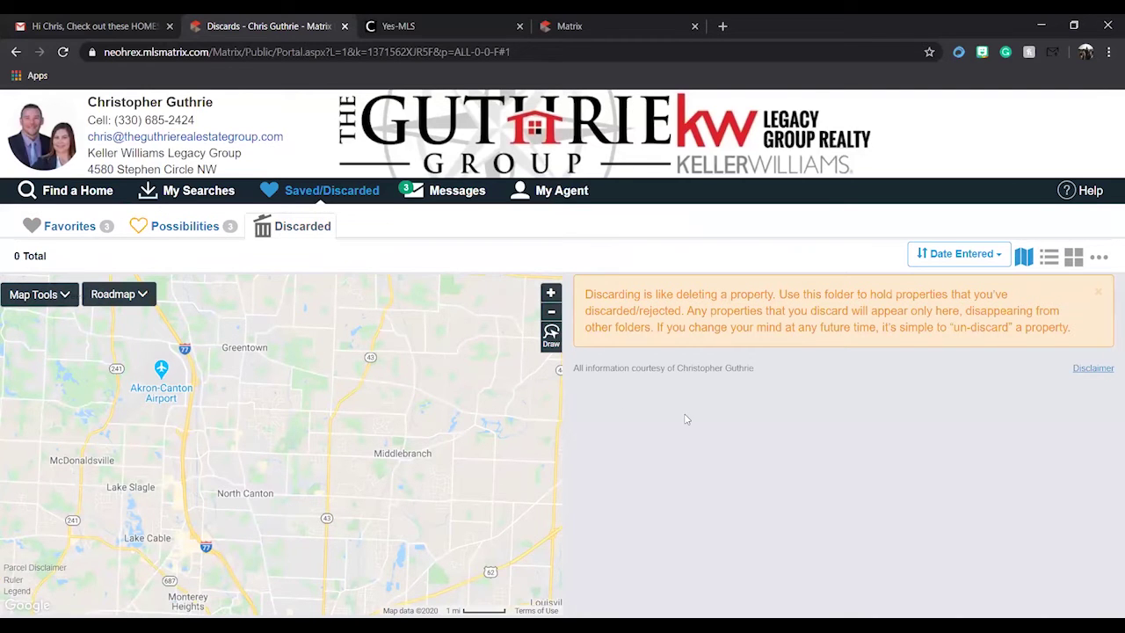
{"action": "scroll", "coordinate": [387, 400], "scroll_direction": "down", "scroll_amount": 2}
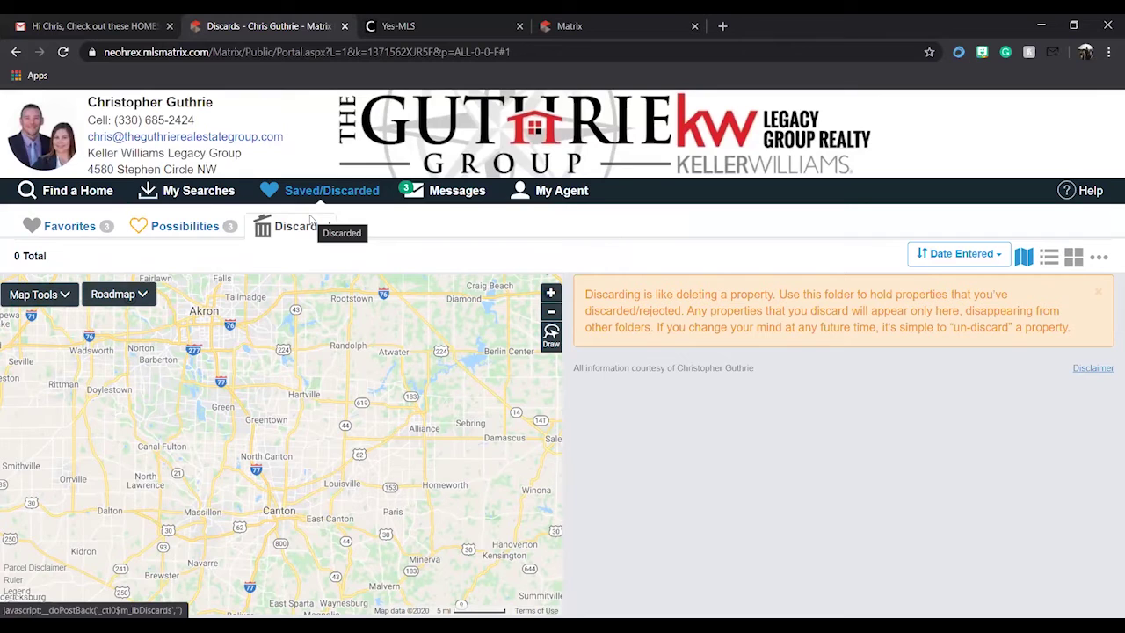
- Check My Searches, then show all 61 agent-sent listings through Find a Home
{"action": "left_click", "coordinate": [204, 199]}
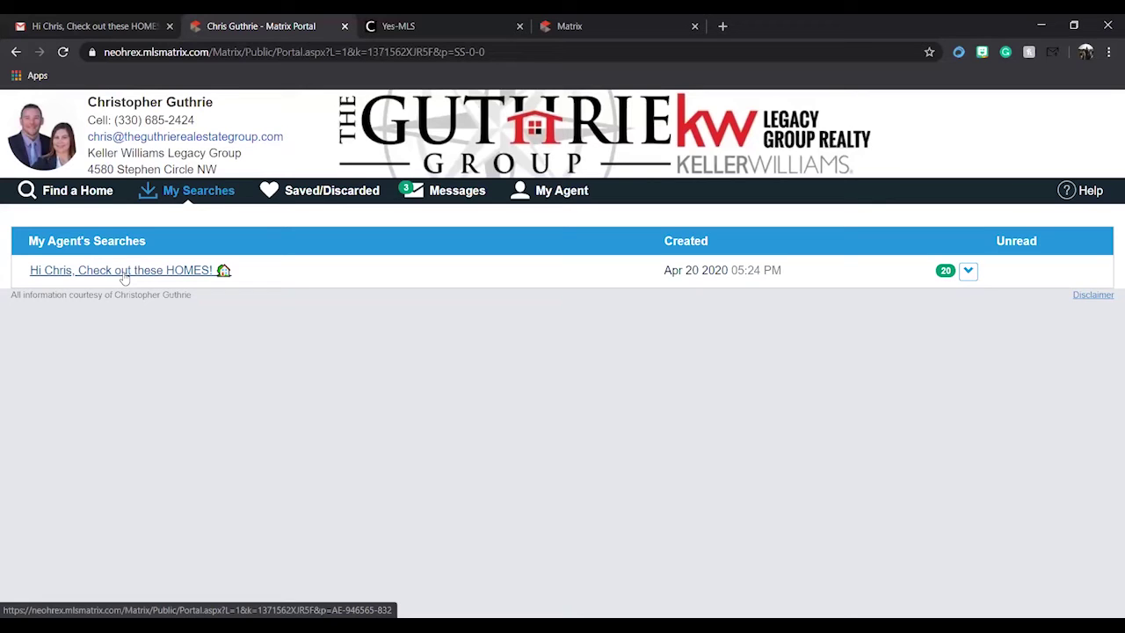
{"action": "left_click", "coordinate": [93, 193]}
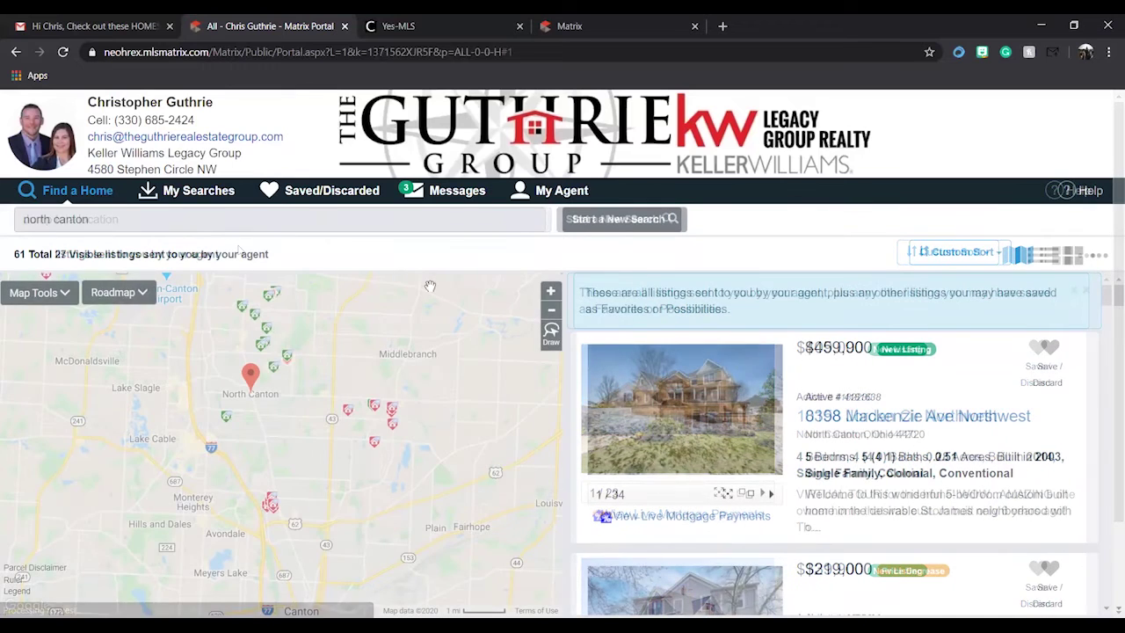
- Start a new search limited to Residential priced $100,000 to $300,000
{"action": "left_click", "coordinate": [616, 220]}
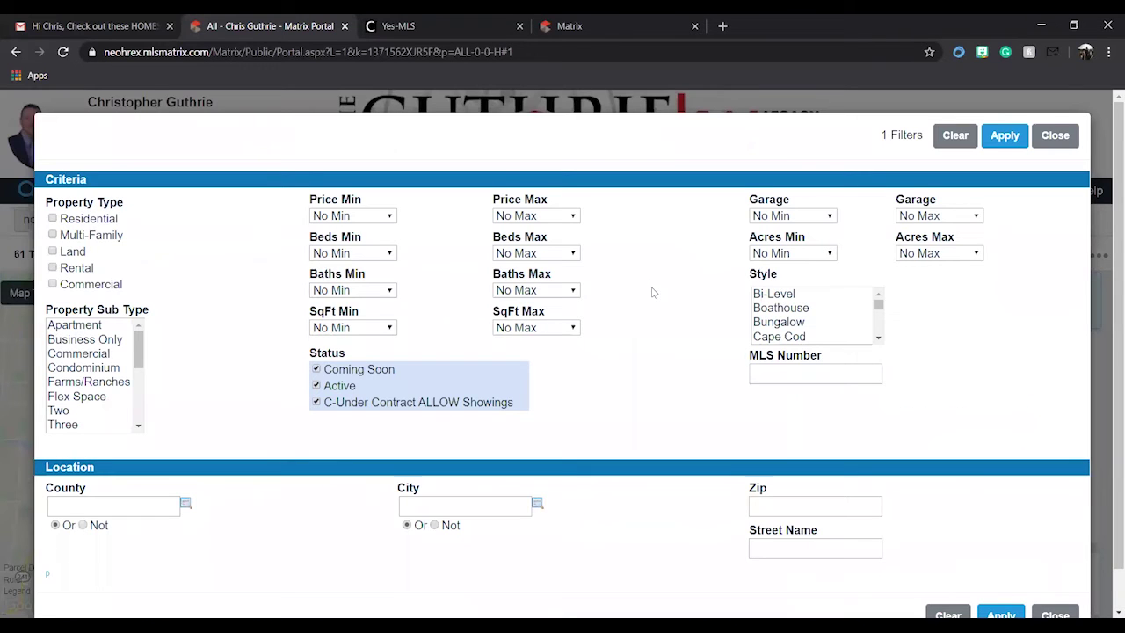
{"action": "left_click", "coordinate": [53, 218]}
{"action": "left_click", "coordinate": [360, 221]}
{"action": "left_click", "coordinate": [338, 352]}
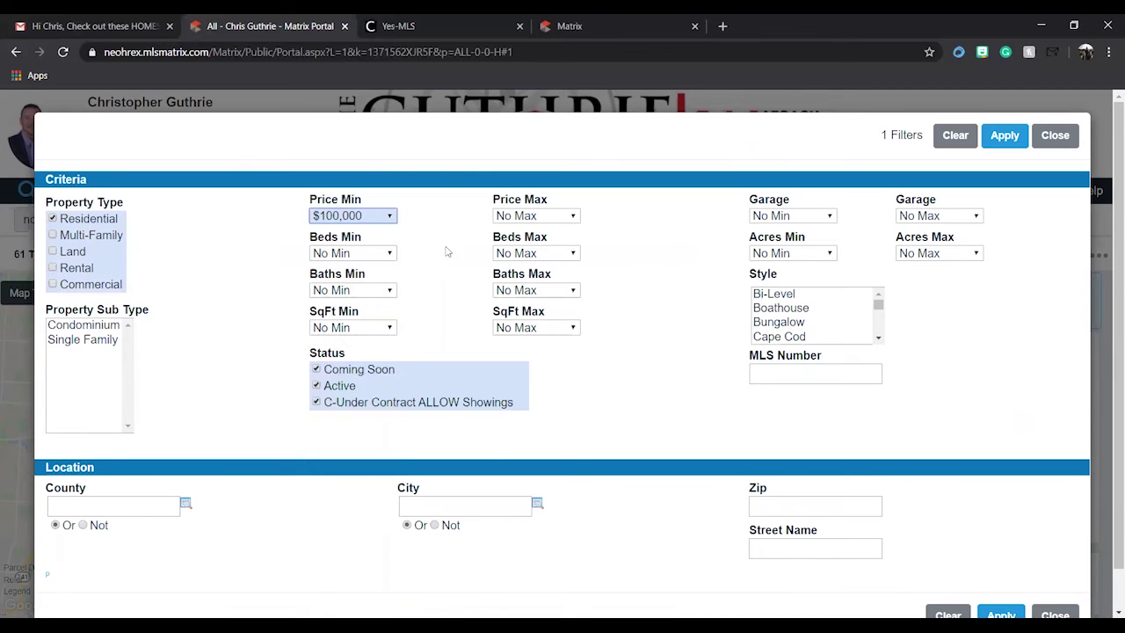
{"action": "left_click", "coordinate": [528, 218]}
{"action": "left_click", "coordinate": [522, 446]}
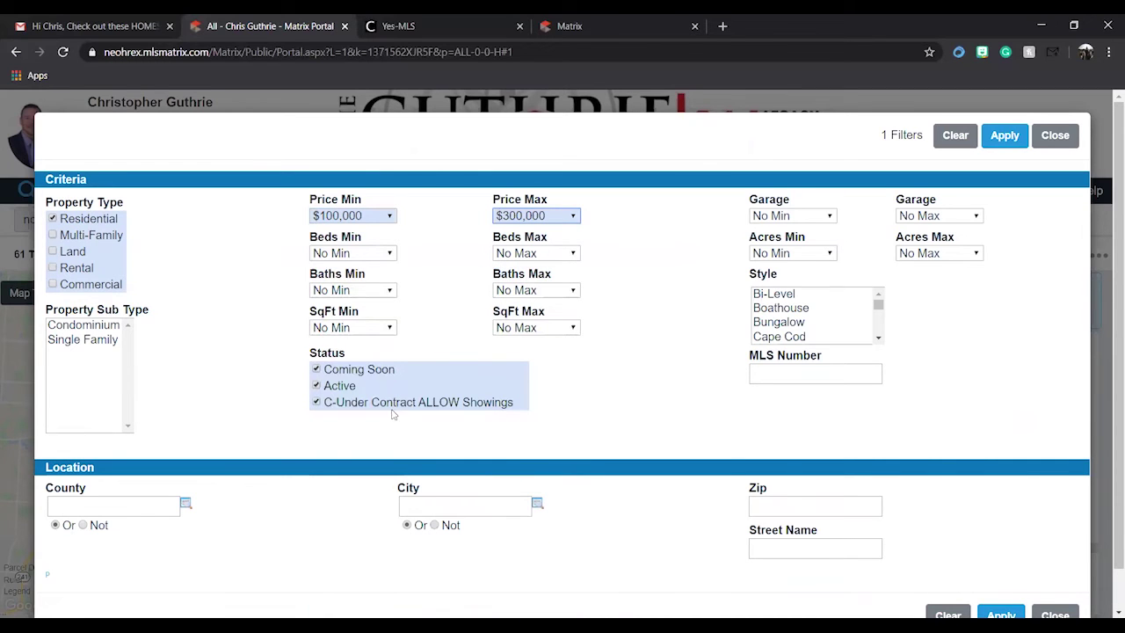
- Require 4+ bedrooms and a 2+ garage, exclude Under Contract status, and apply the filters
{"action": "left_click", "coordinate": [361, 254]}
{"action": "left_click", "coordinate": [358, 364]}
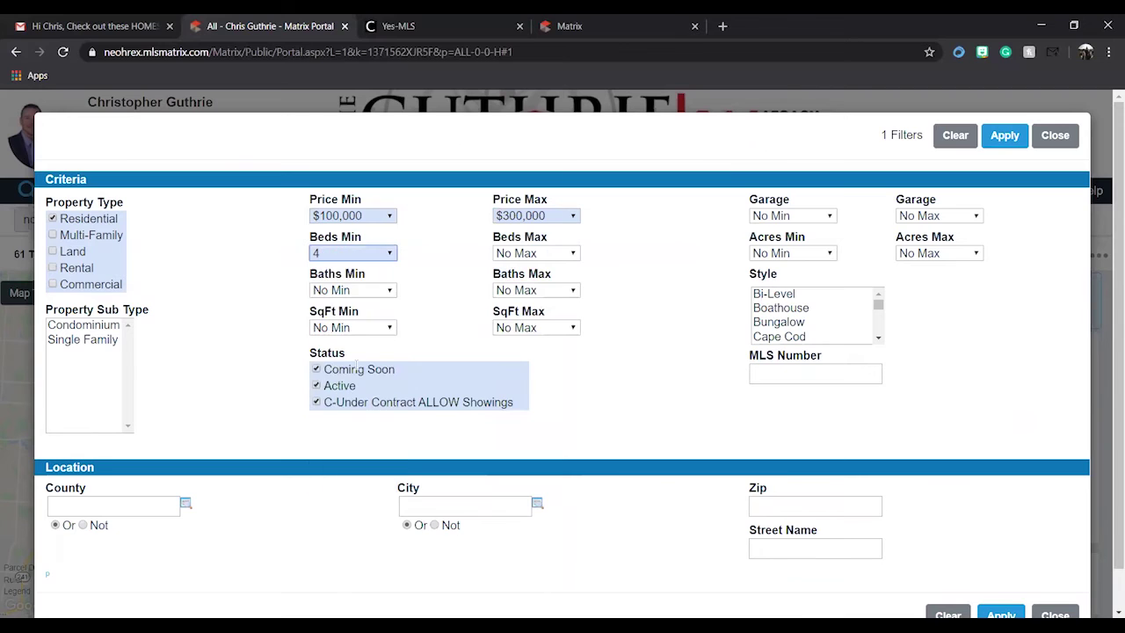
{"action": "left_click", "coordinate": [806, 220]}
{"action": "left_click", "coordinate": [787, 283]}
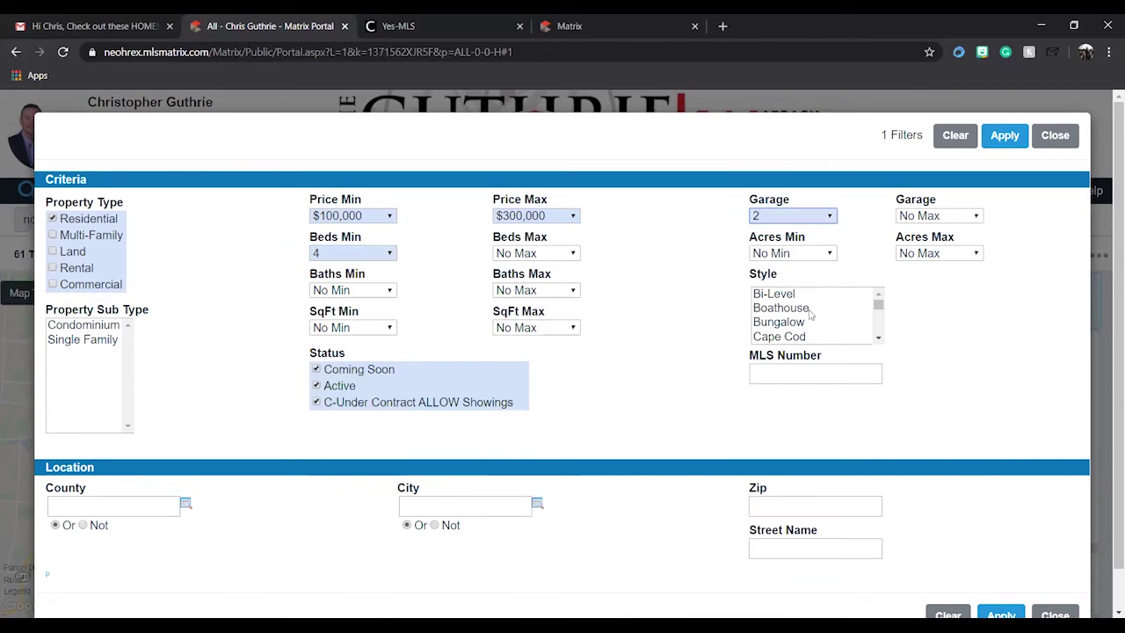
{"action": "scroll", "coordinate": [623, 338], "scroll_direction": "down", "scroll_amount": 1}
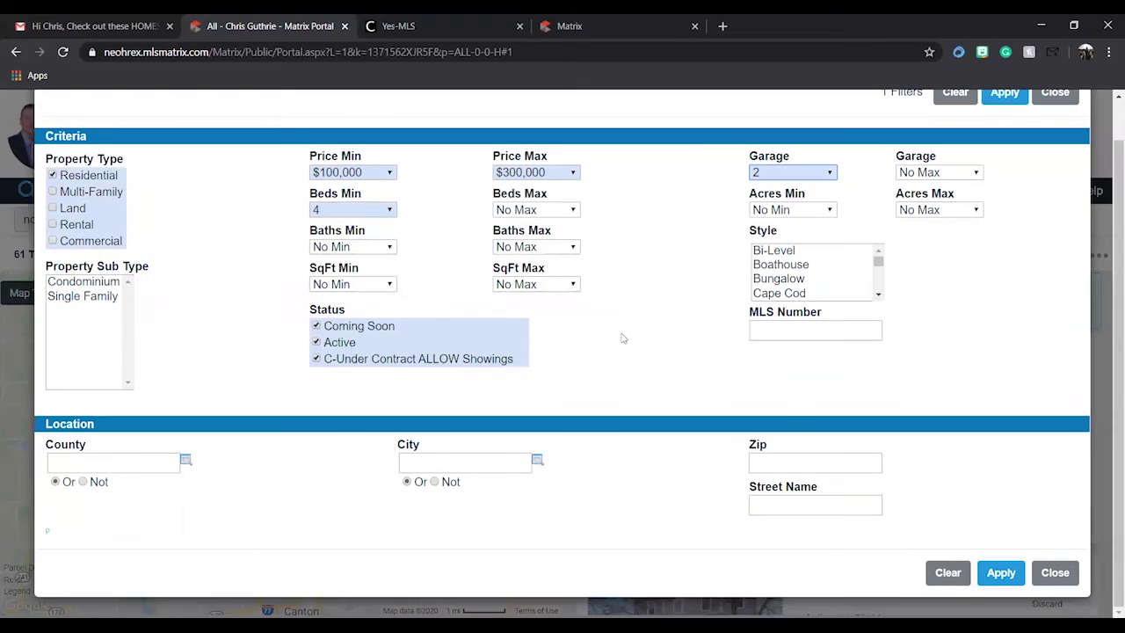
{"action": "left_click", "coordinate": [316, 360]}
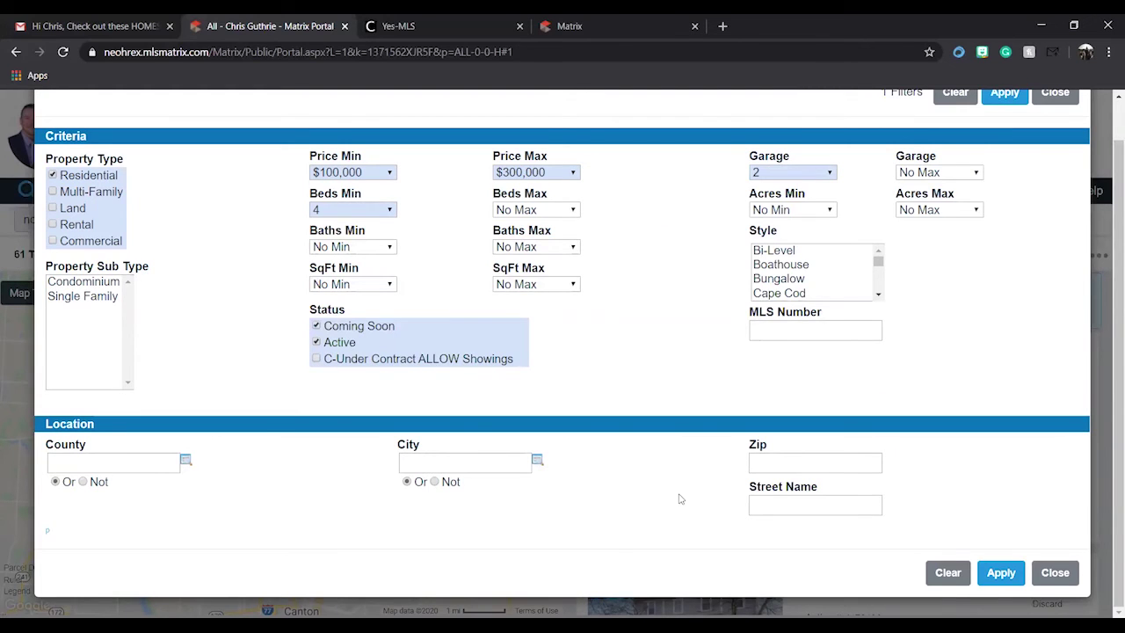
{"action": "left_click", "coordinate": [1001, 573]}
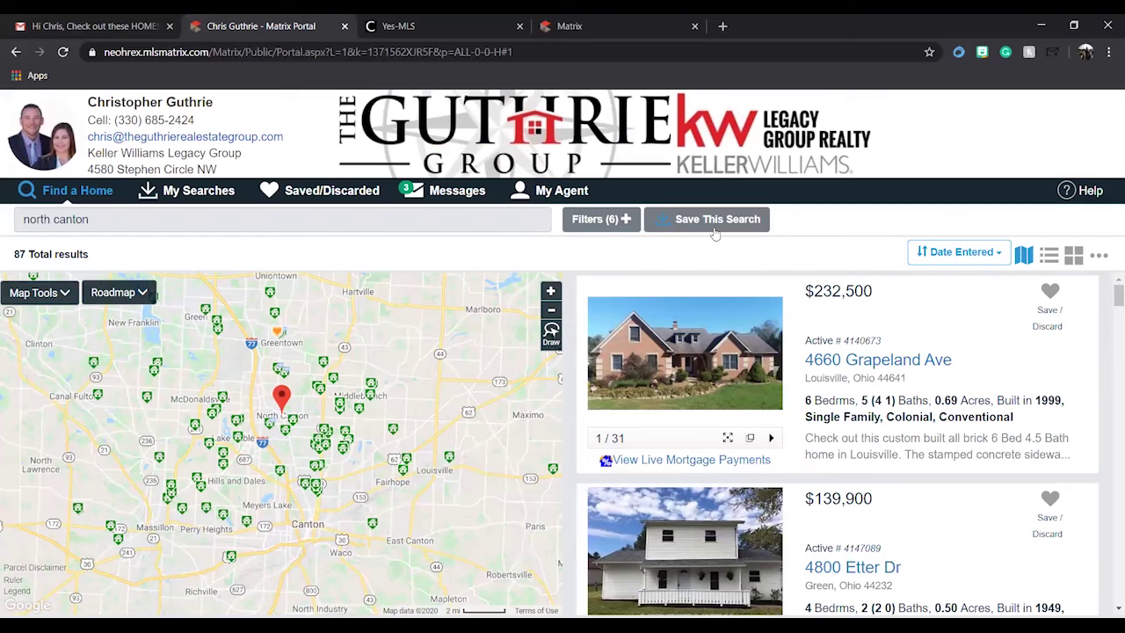
- Add North Canton as the City filter and apply it to get 17 results
{"action": "left_click", "coordinate": [602, 219]}
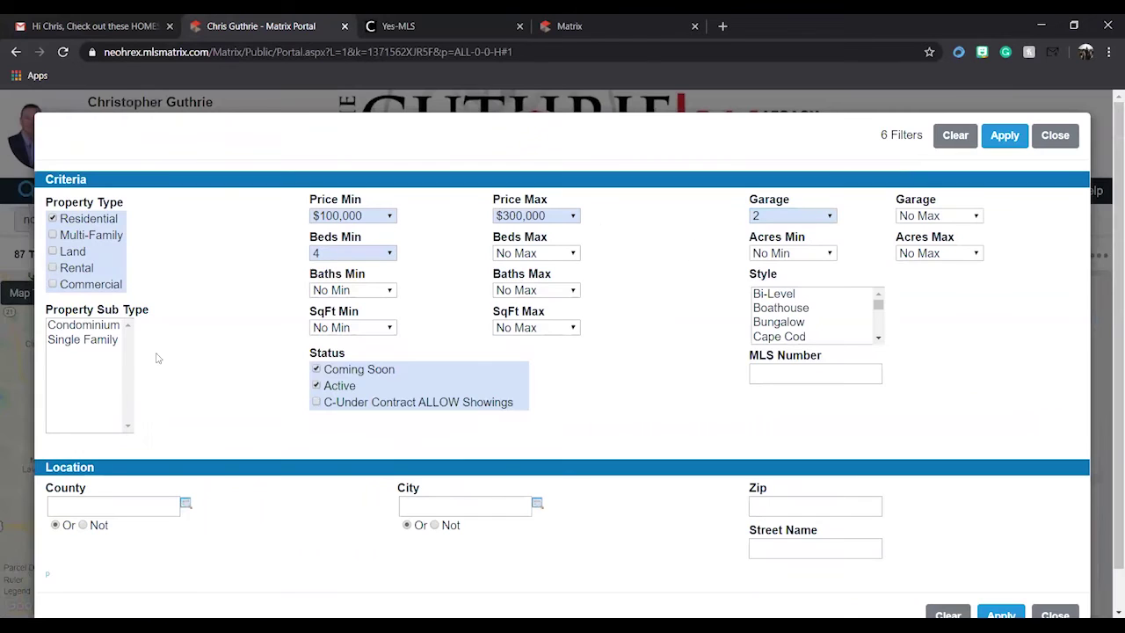
{"action": "scroll", "coordinate": [694, 350], "scroll_direction": "down", "scroll_amount": 1}
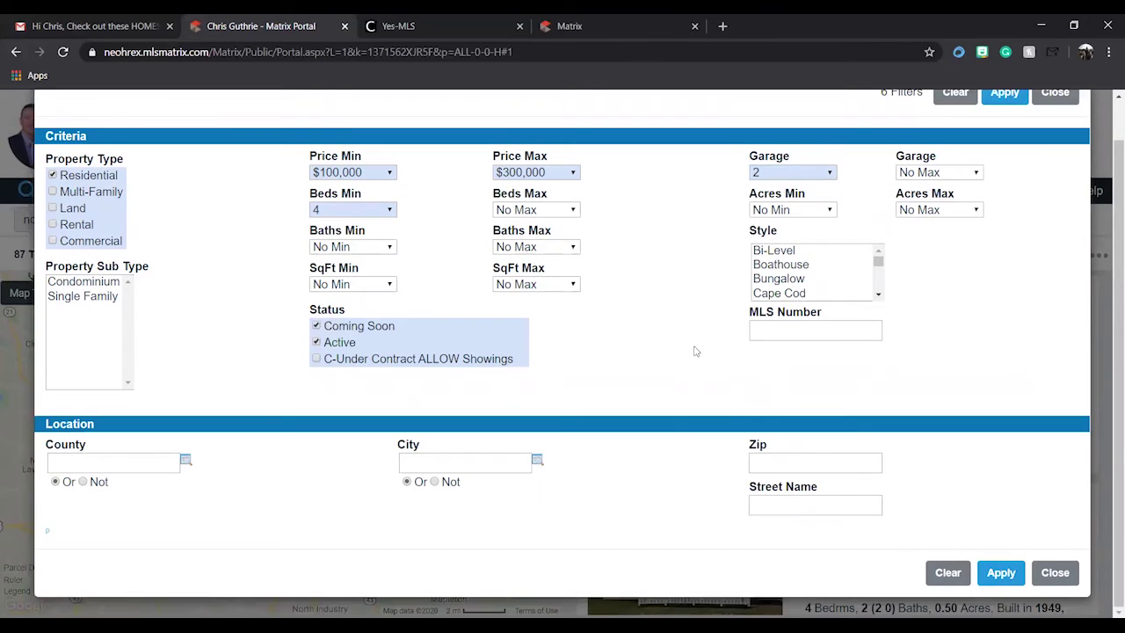
{"action": "left_click", "coordinate": [479, 464]}
{"action": "type", "text": "north canton"}
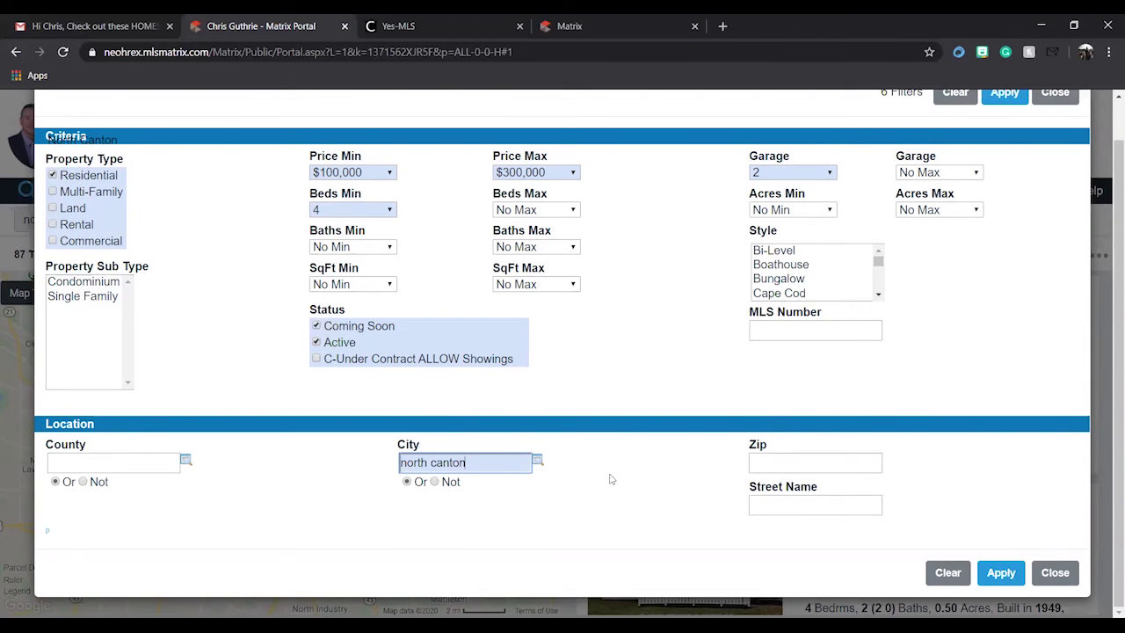
{"action": "left_click", "coordinate": [537, 463]}
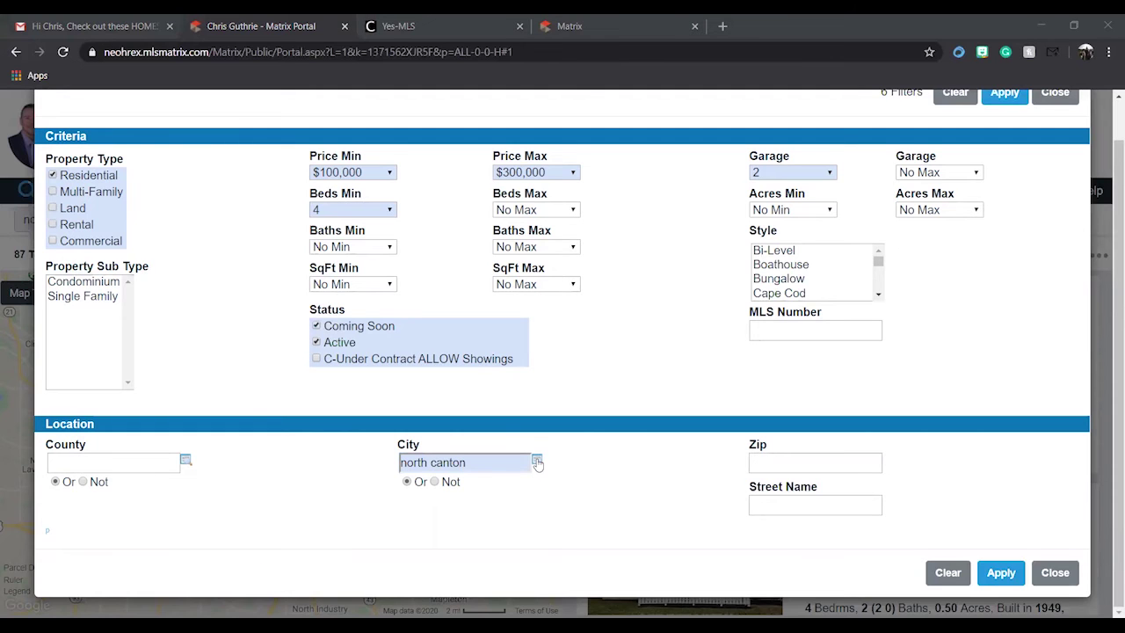
{"action": "left_click", "coordinate": [998, 577]}
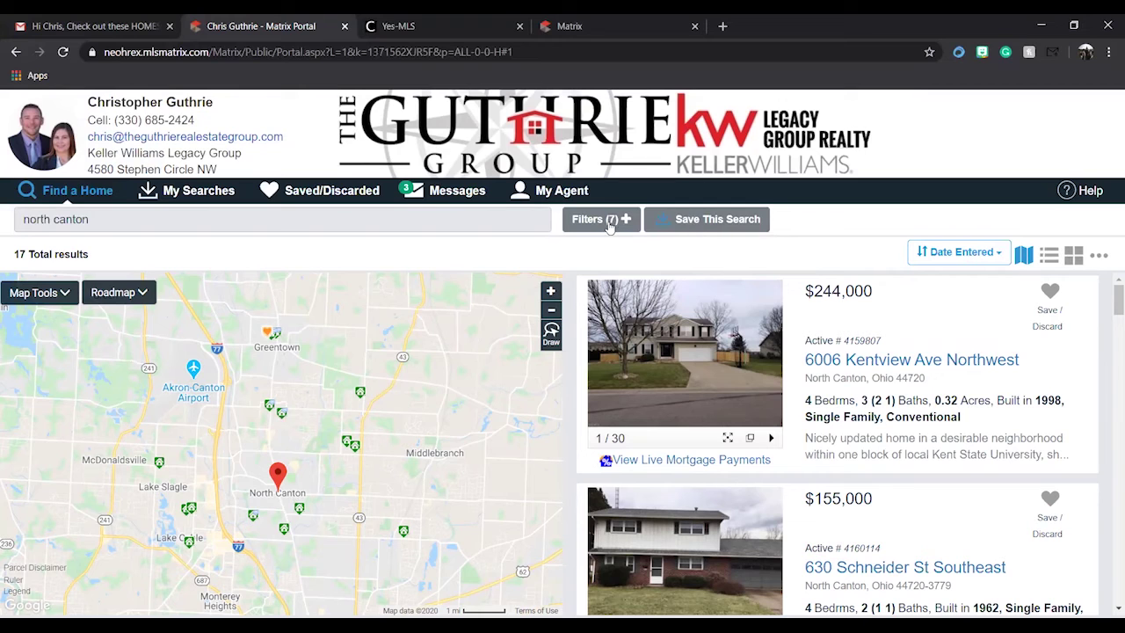
- Save the search as 'North Canton Properties' and confirm it appears in My Searches
{"action": "left_click", "coordinate": [728, 227]}
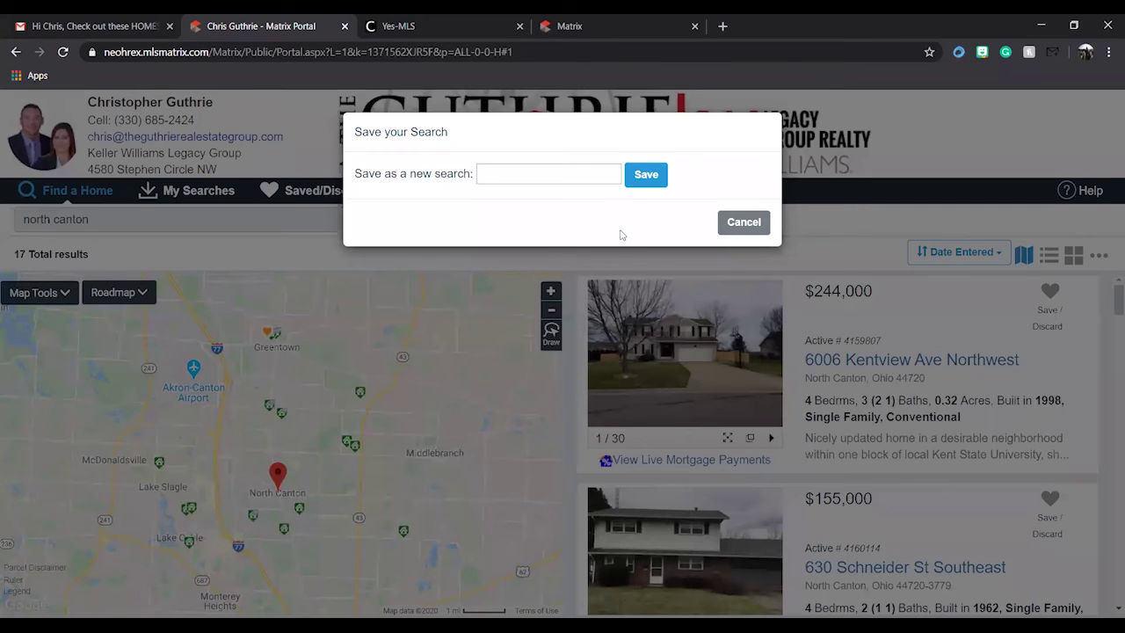
{"action": "left_click", "coordinate": [594, 172]}
{"action": "type", "text": "North Canton"}
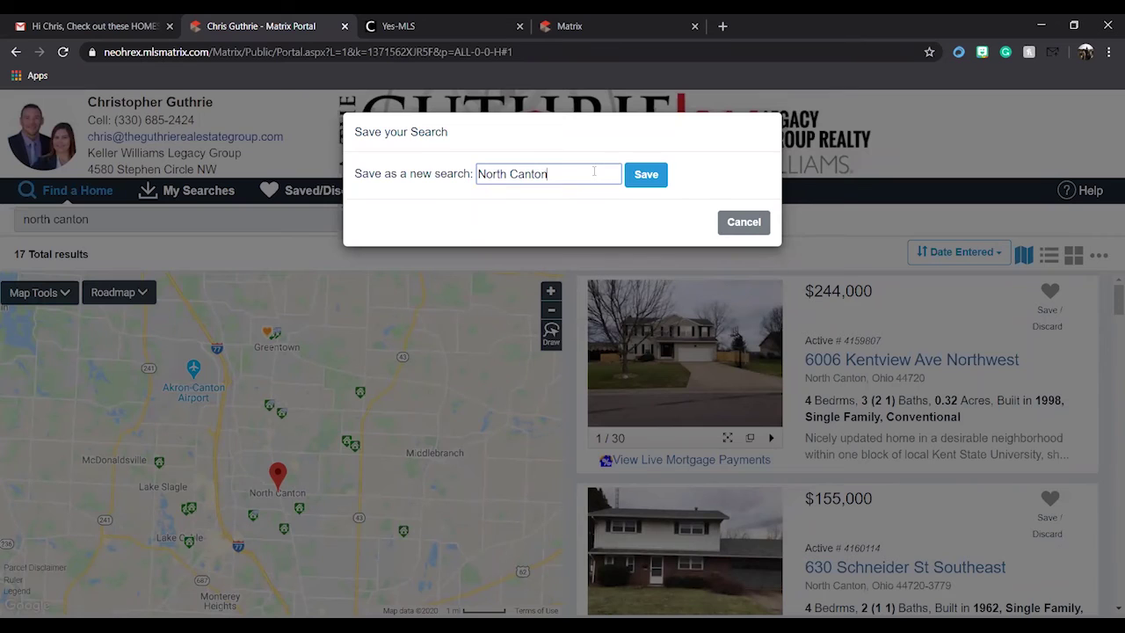
{"action": "type", "text": " Properties"}
{"action": "left_click", "coordinate": [645, 174]}
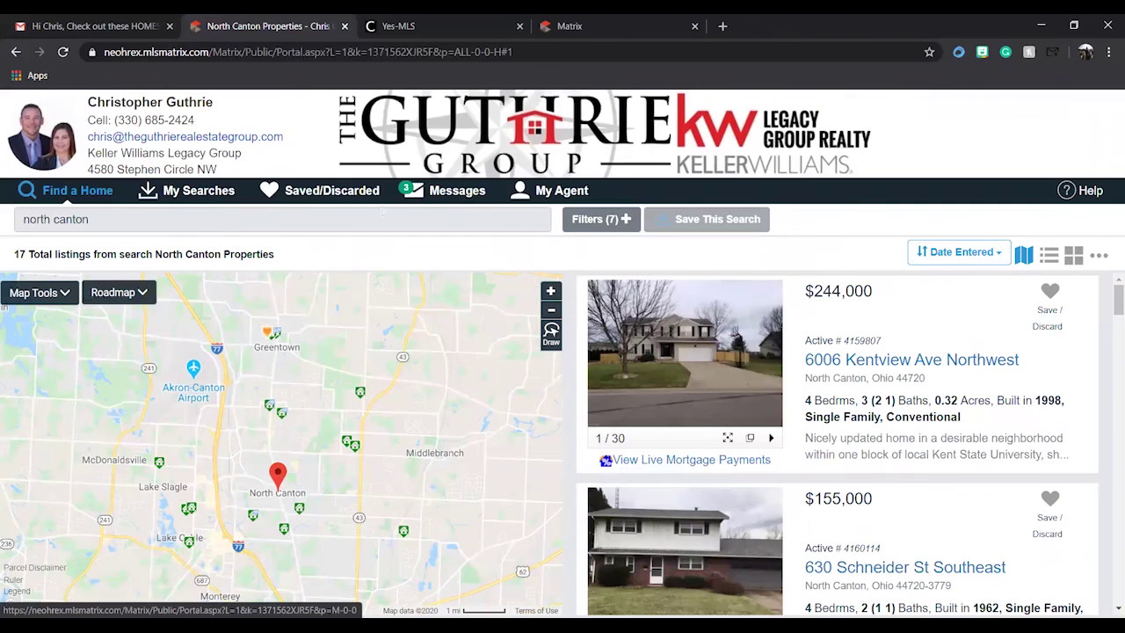
{"action": "left_click", "coordinate": [202, 191]}
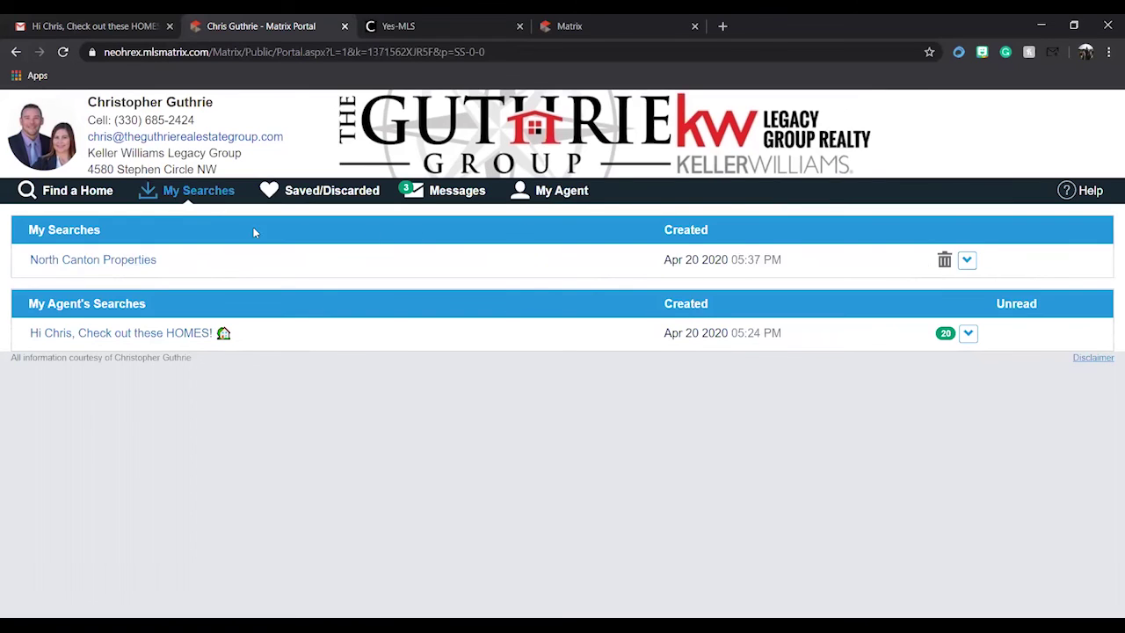
- Go back to Find a Home to show all 61 agent-sent listings
{"action": "left_click", "coordinate": [78, 190]}
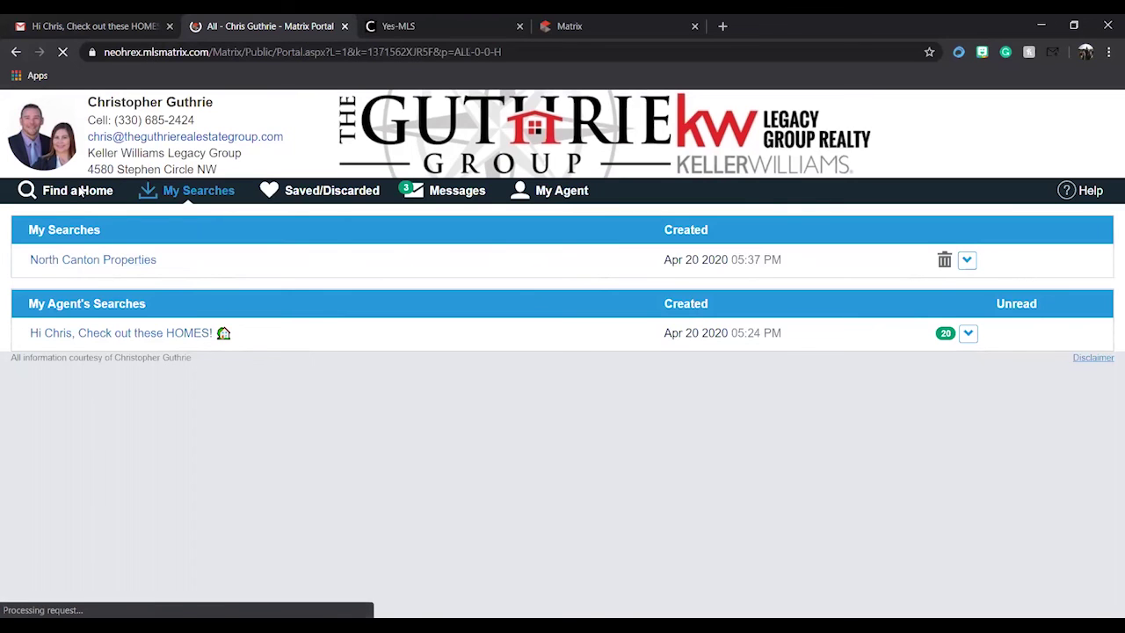